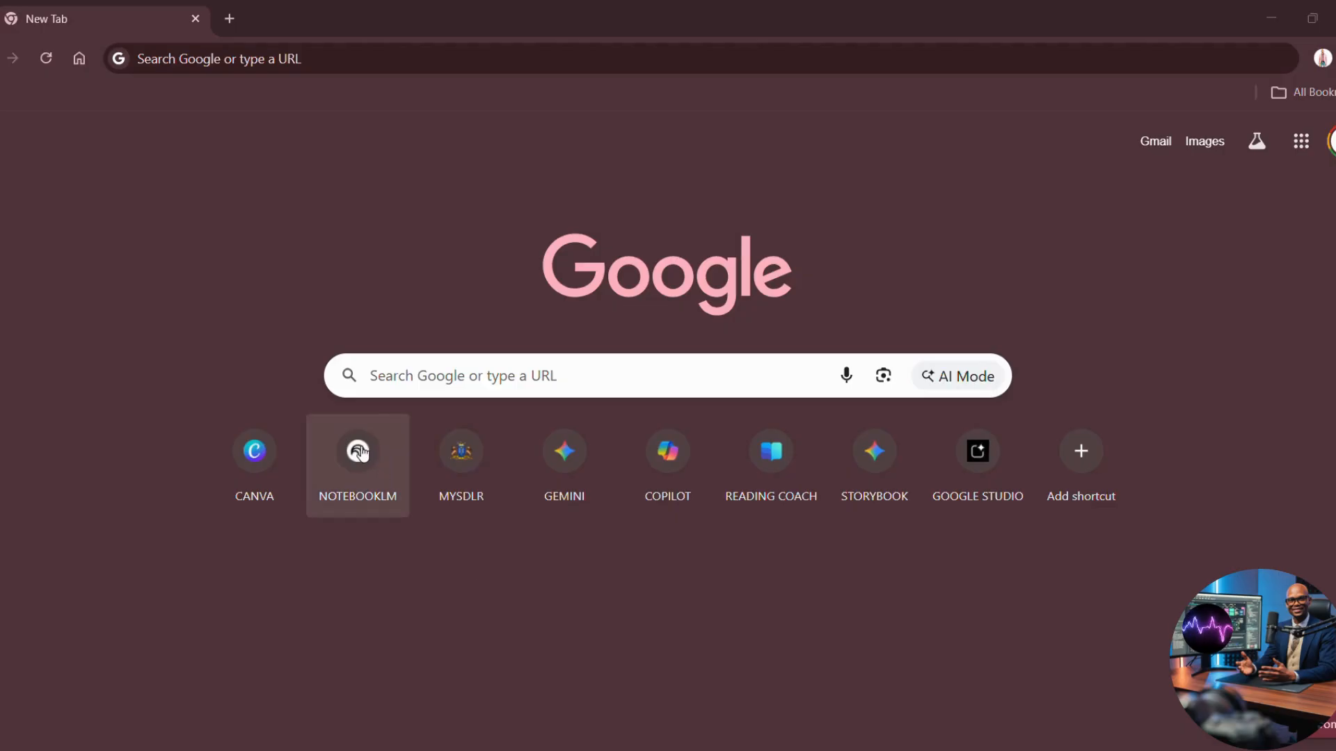
# Open NotebookLM in the browser and load Microsoft 365 Copilot in a second tab
pyautogui.click(356, 445)
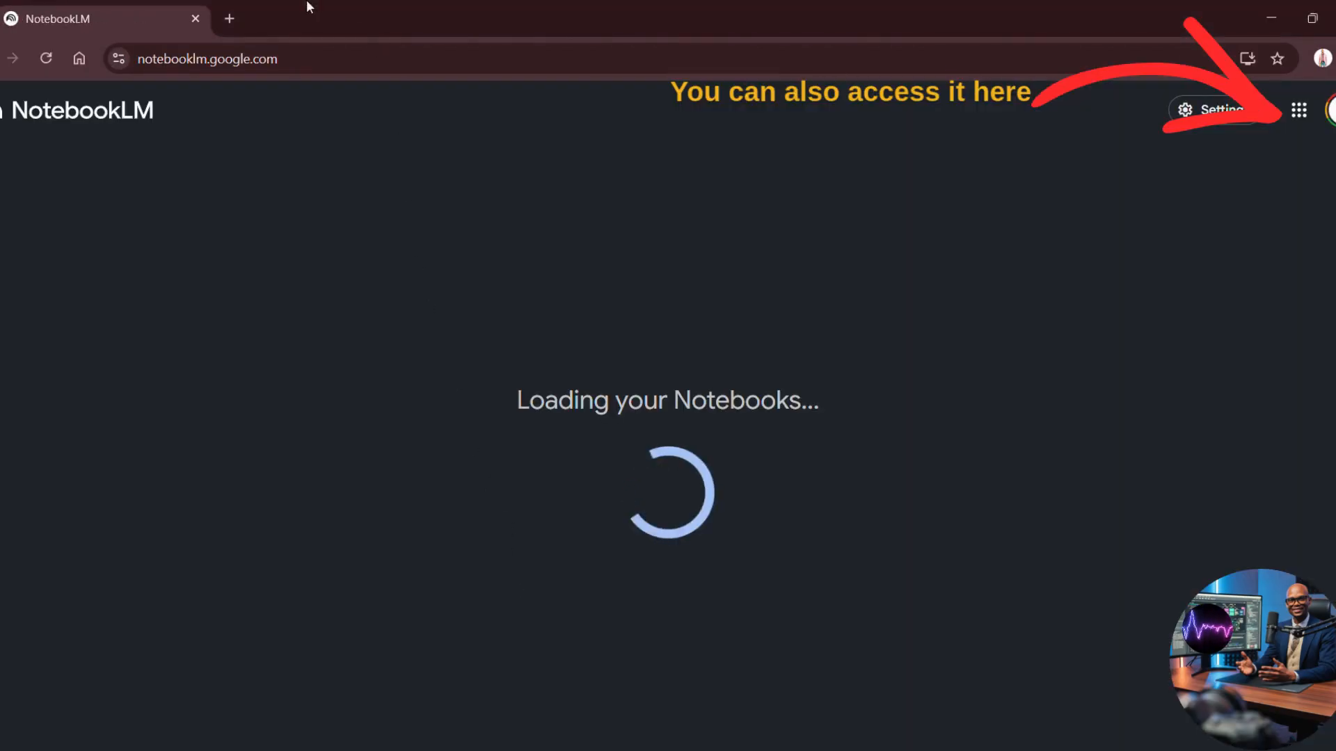
pyautogui.hotkey('ctrl', 't')
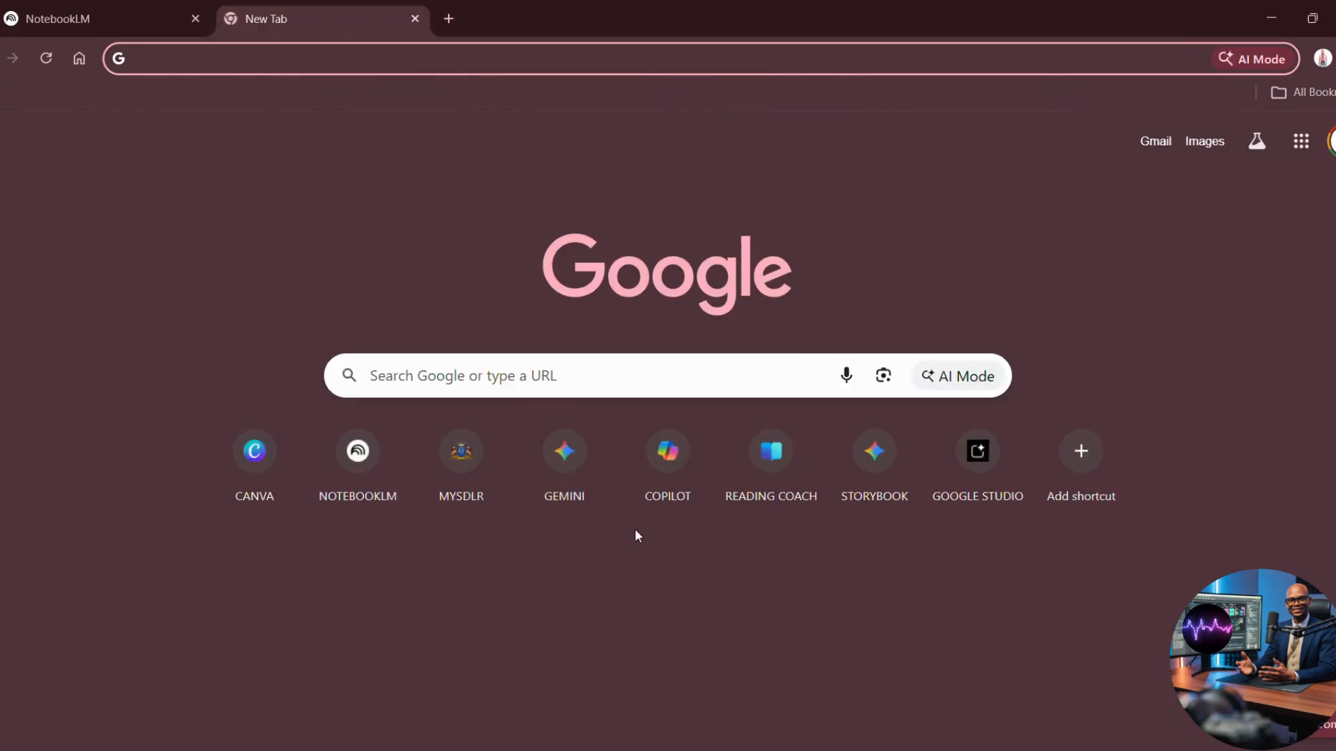
pyautogui.click(668, 452)
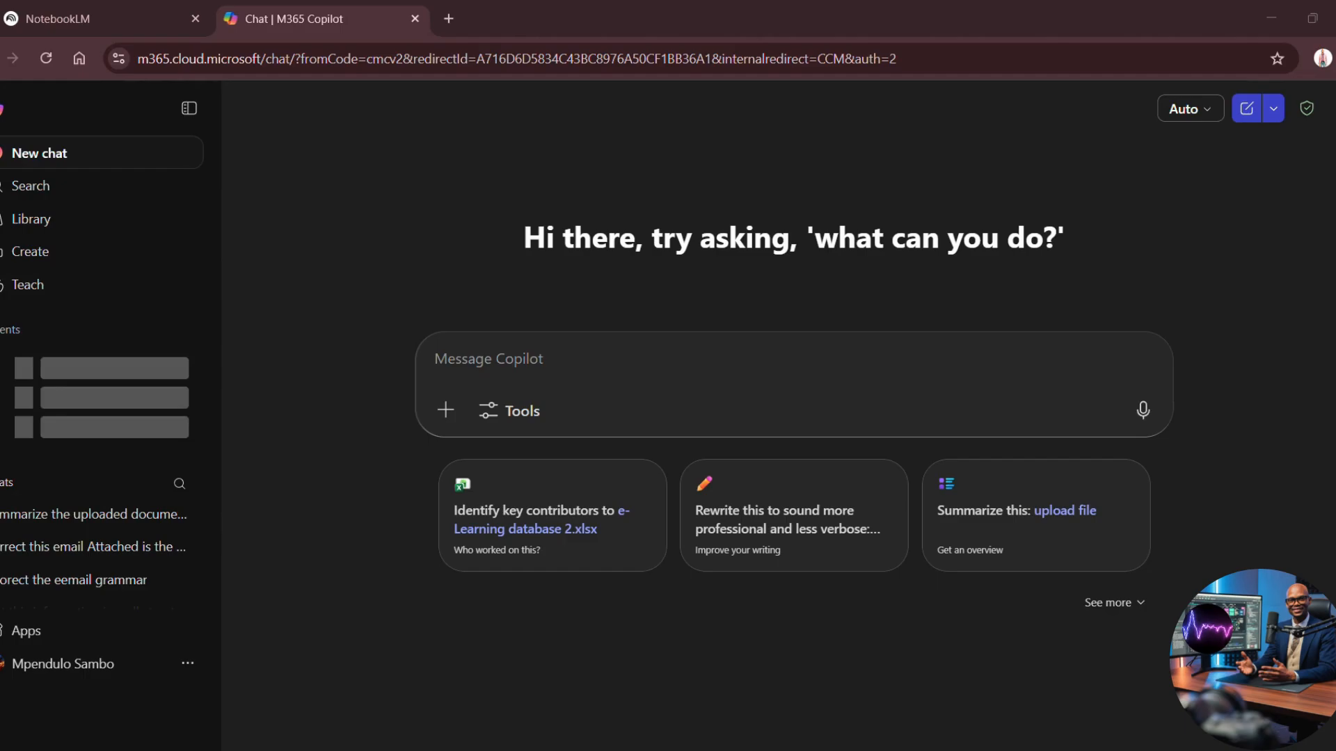
# Attach the "Notes on Climate and Relief" PDF from the Downloads folder to the new Copilot chat
pyautogui.press('super+e')
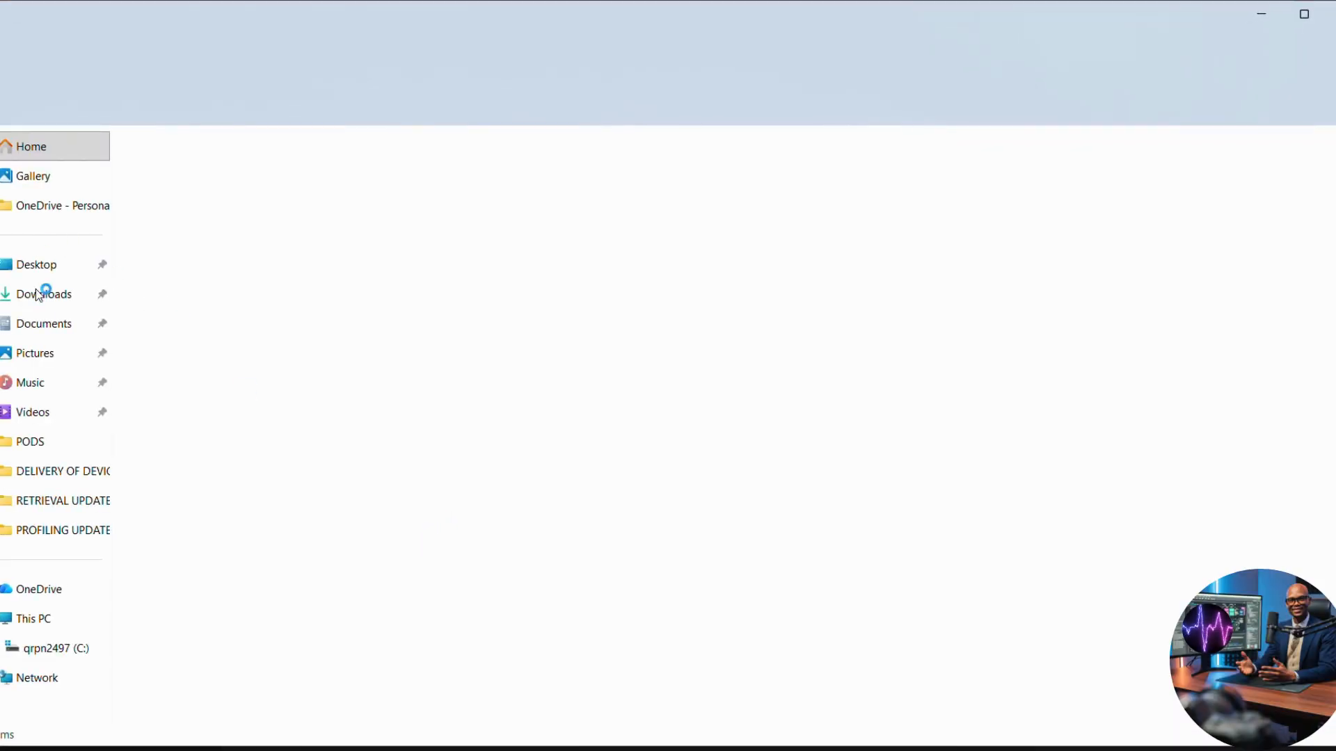
pyautogui.click(45, 304)
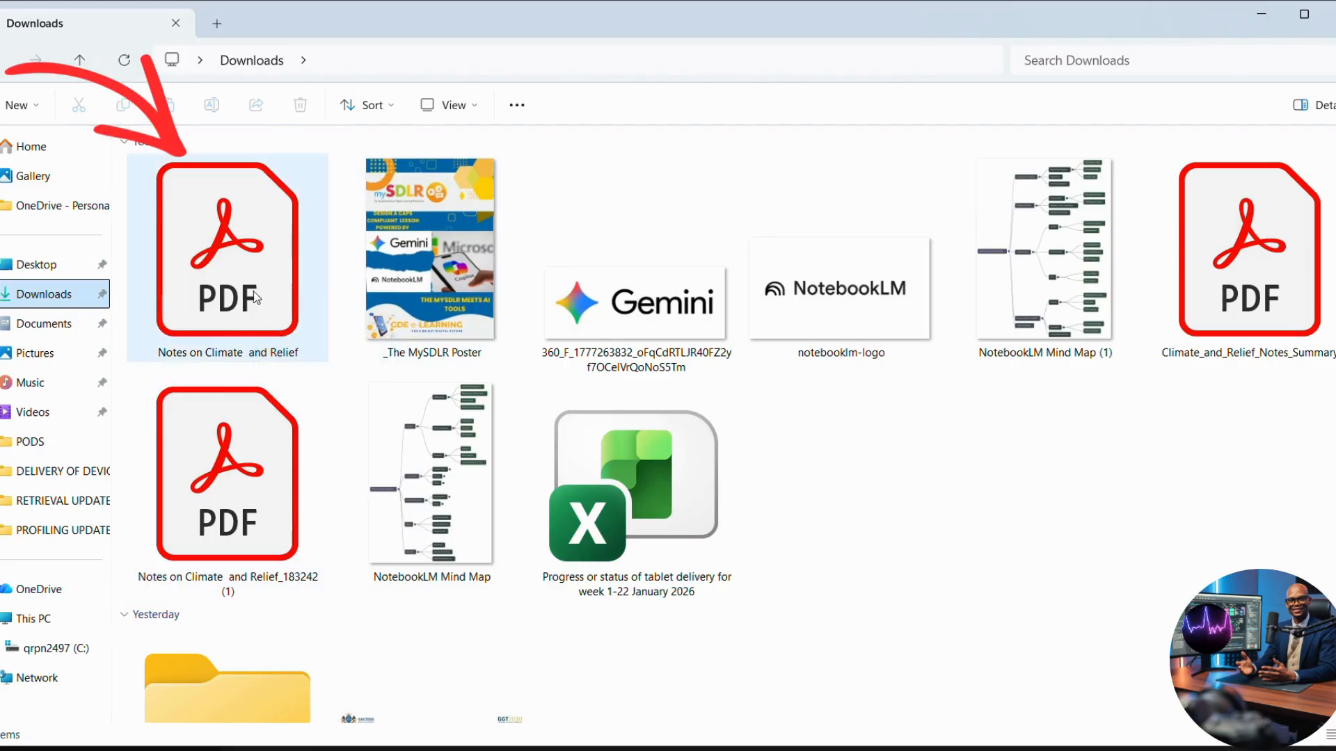
pyautogui.click(212, 306)
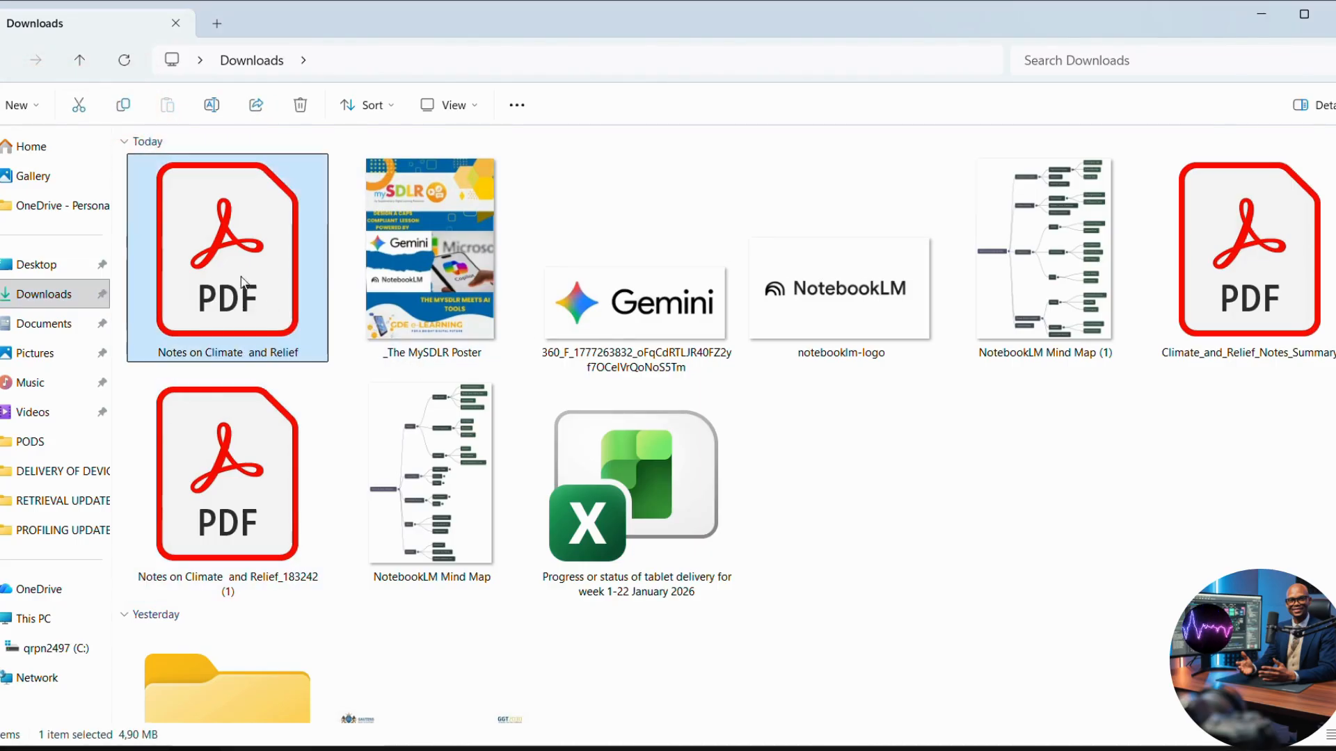
pyautogui.moveTo(230, 301); pyautogui.dragTo(549, 374)
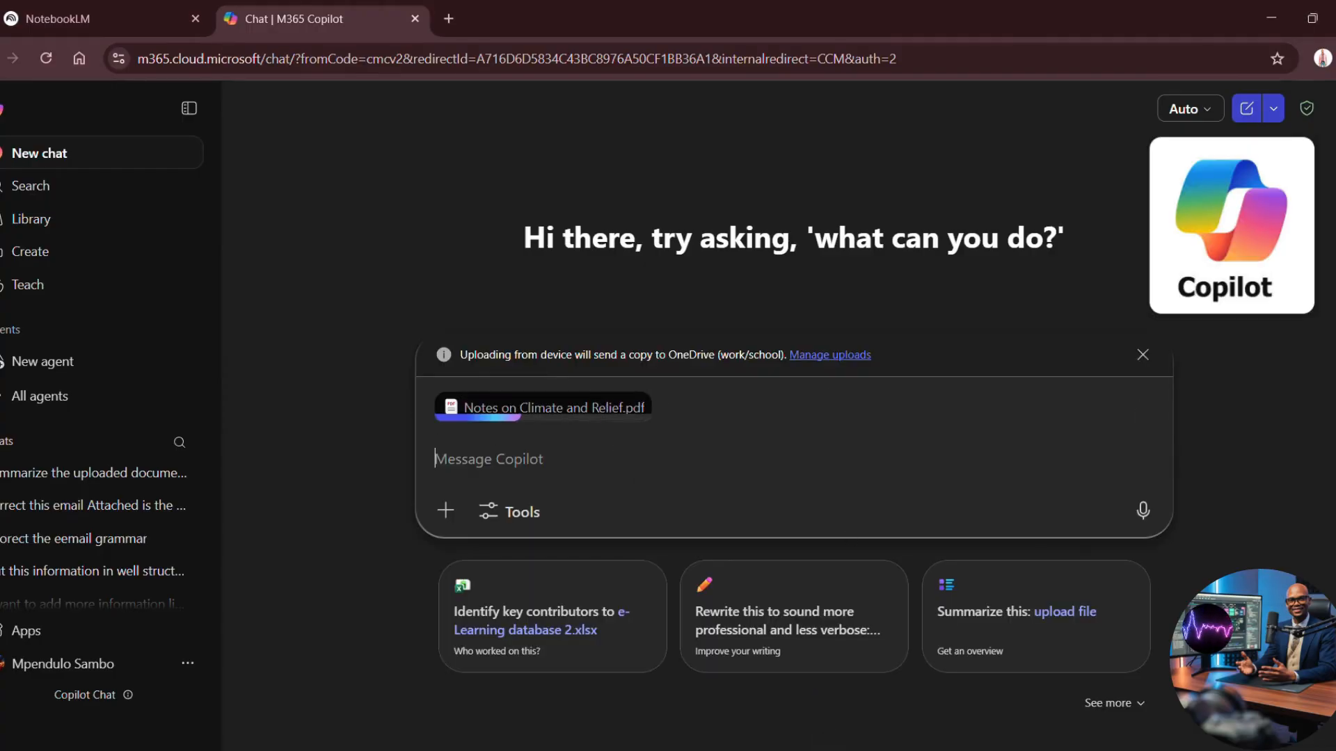
# Send Copilot the prompt "summarize the uploaded notes" together with the attached PDF
pyautogui.write('summari')
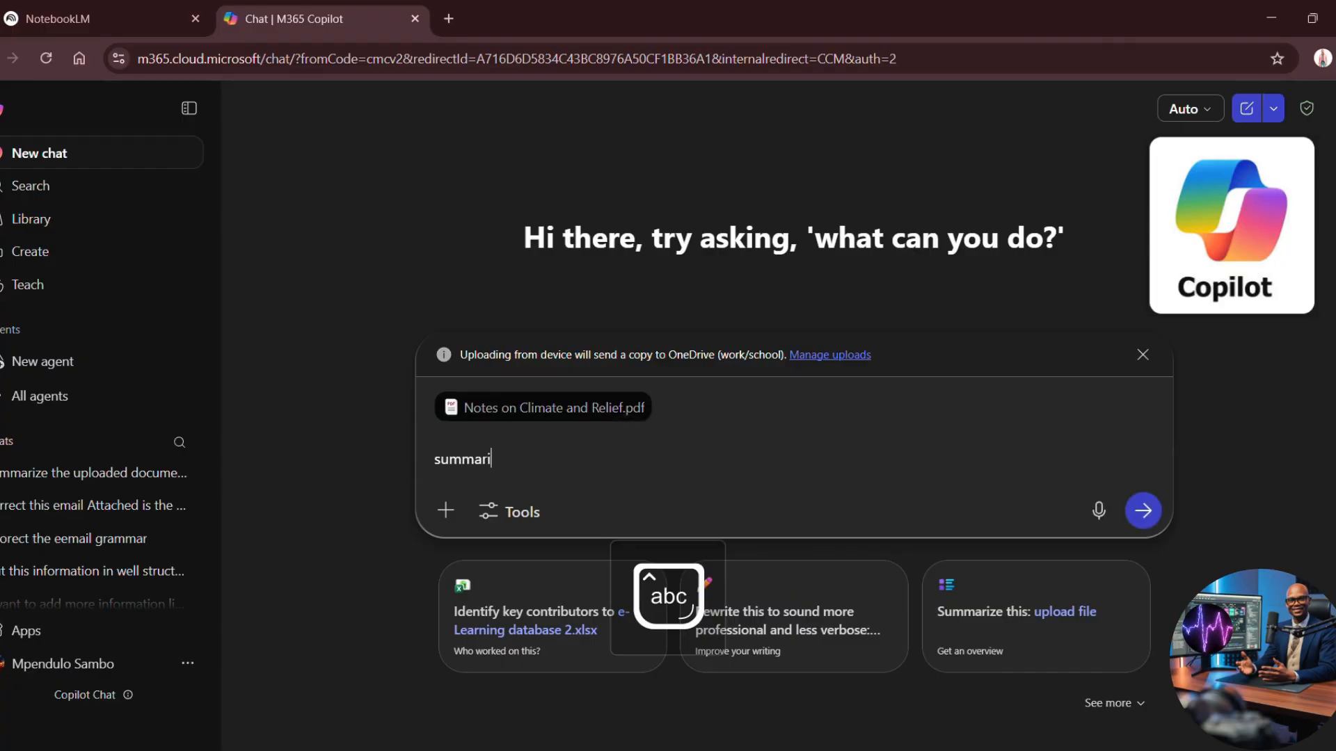
pyautogui.write('ze the uploade')
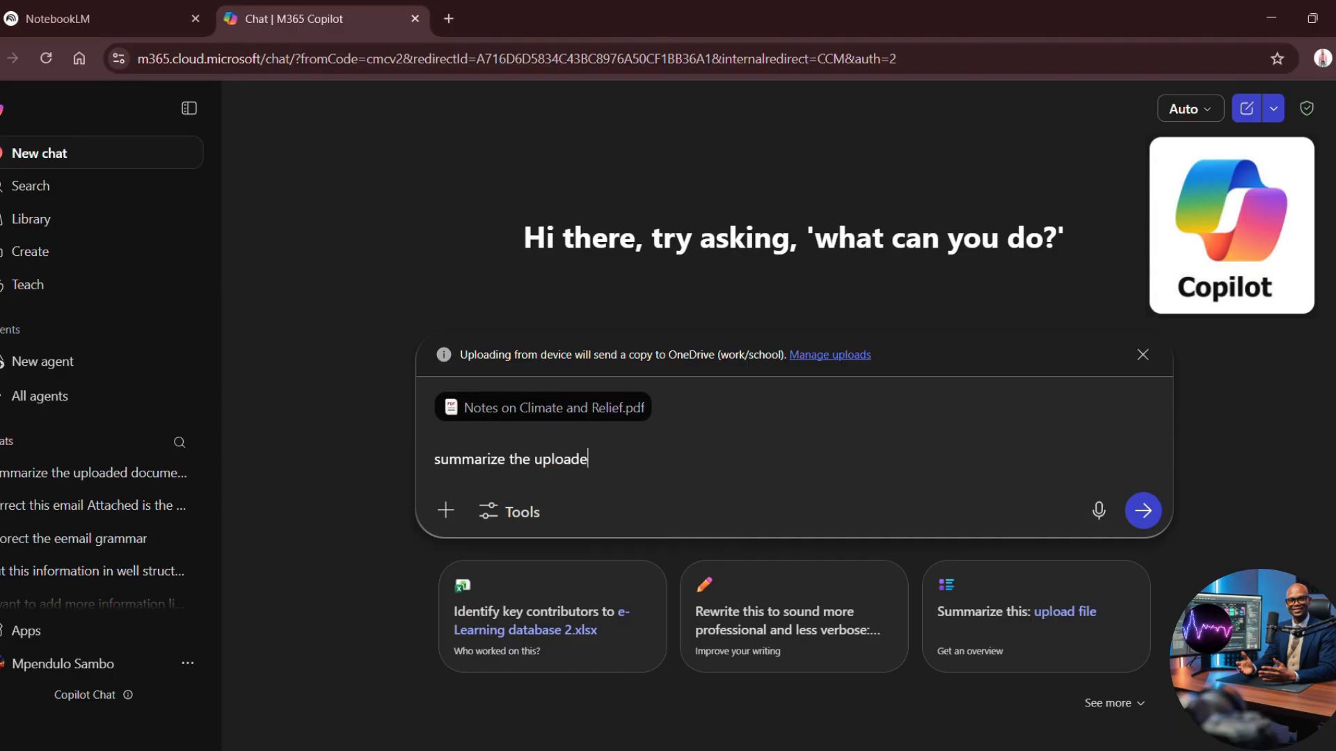
pyautogui.write('d notes')
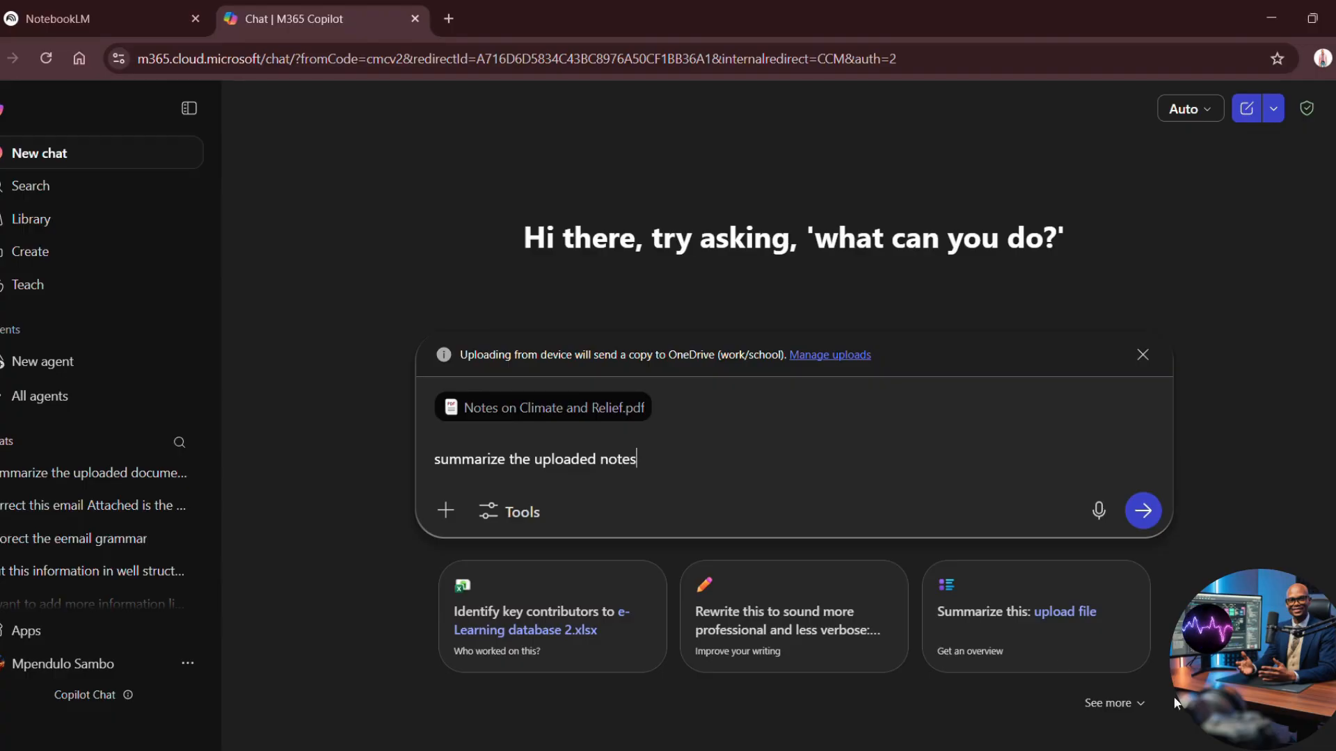
pyautogui.click(1144, 511)
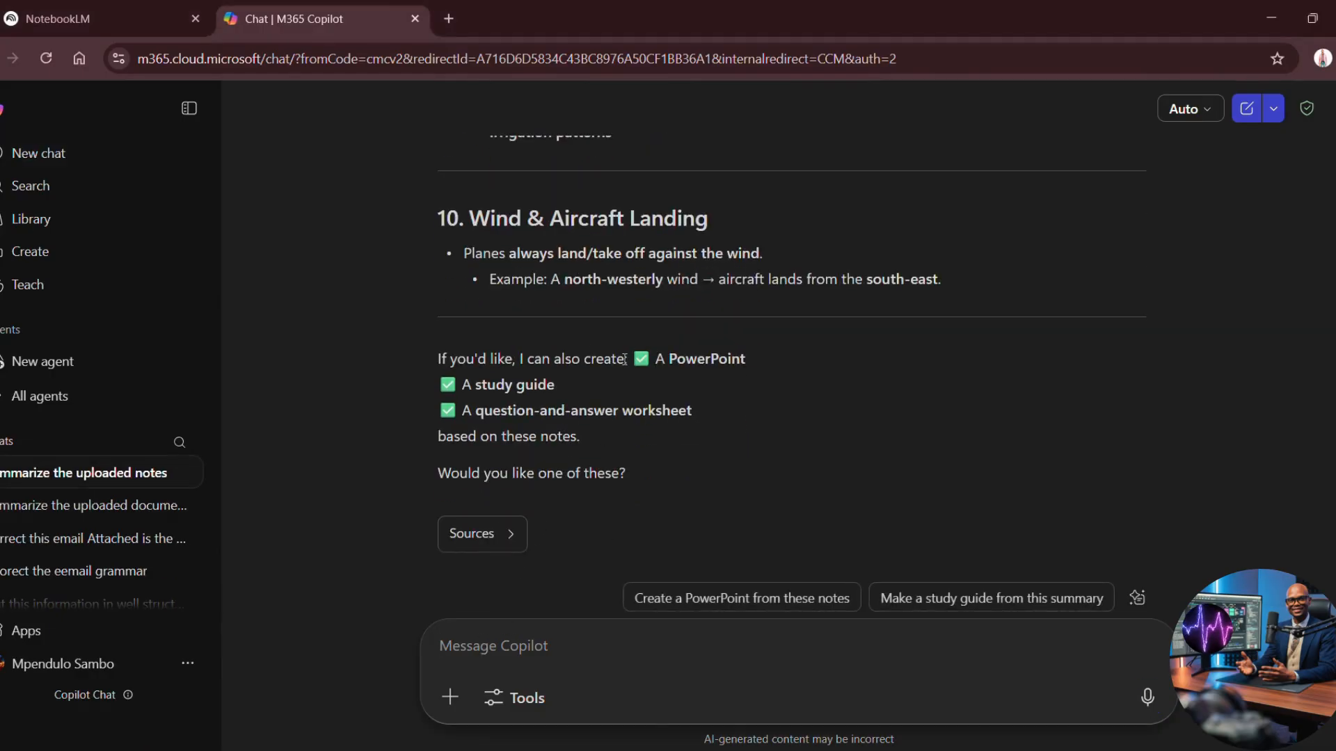
# Ask Copilot in the same chat to "generate a pdf for the notes"
pyautogui.write('g')
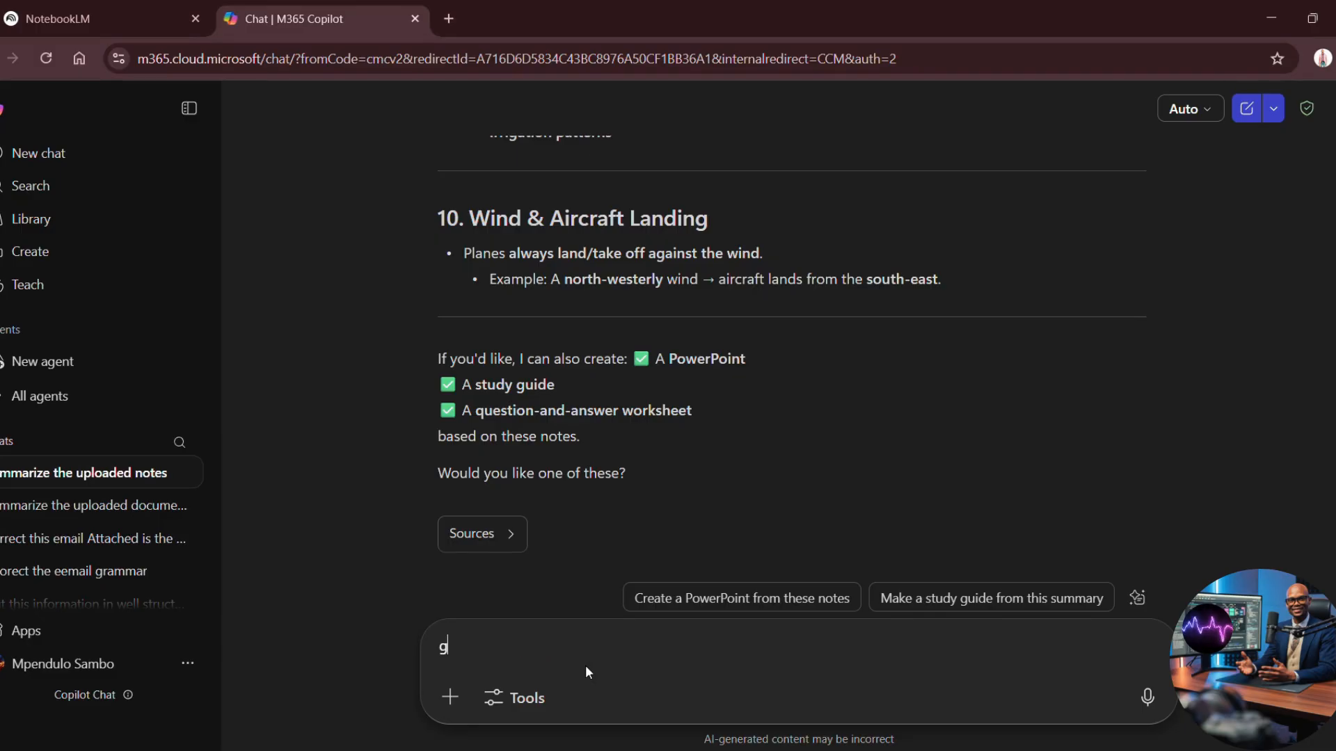
pyautogui.write('en')
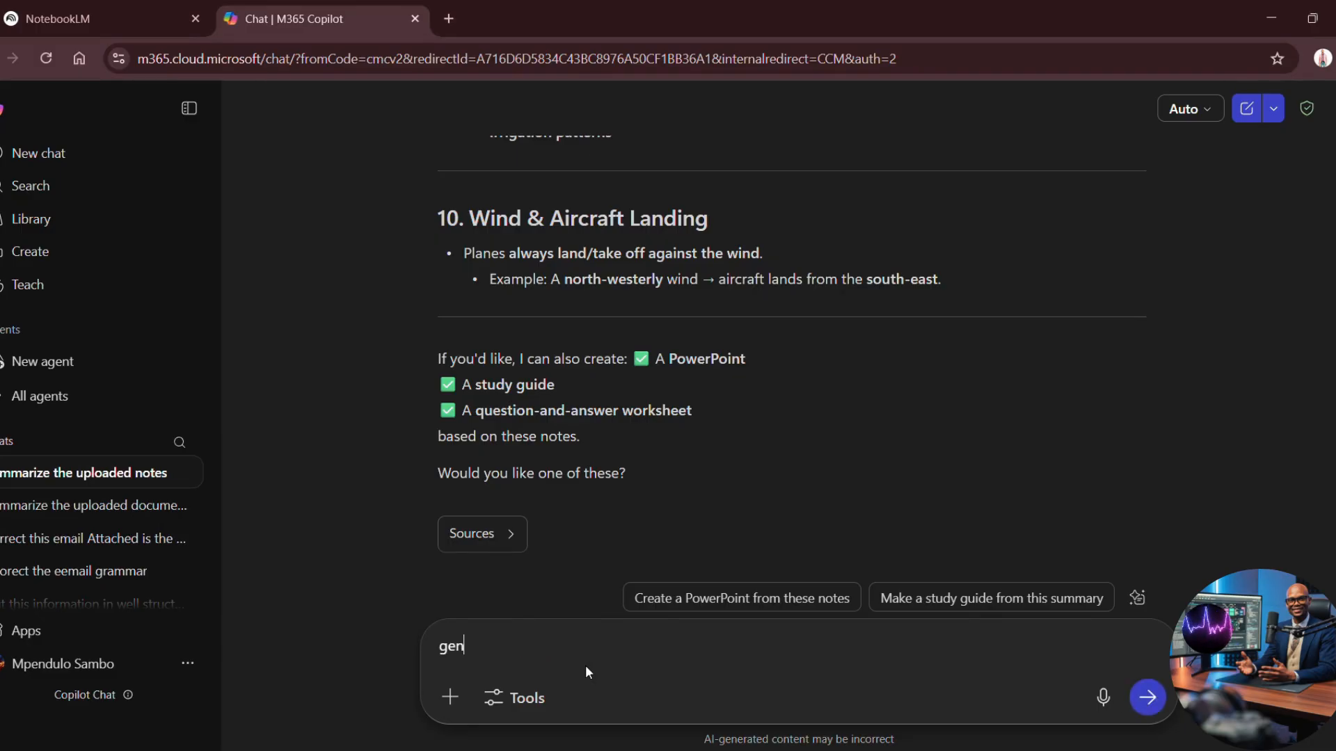
pyautogui.write('erate a pdf for the notes')
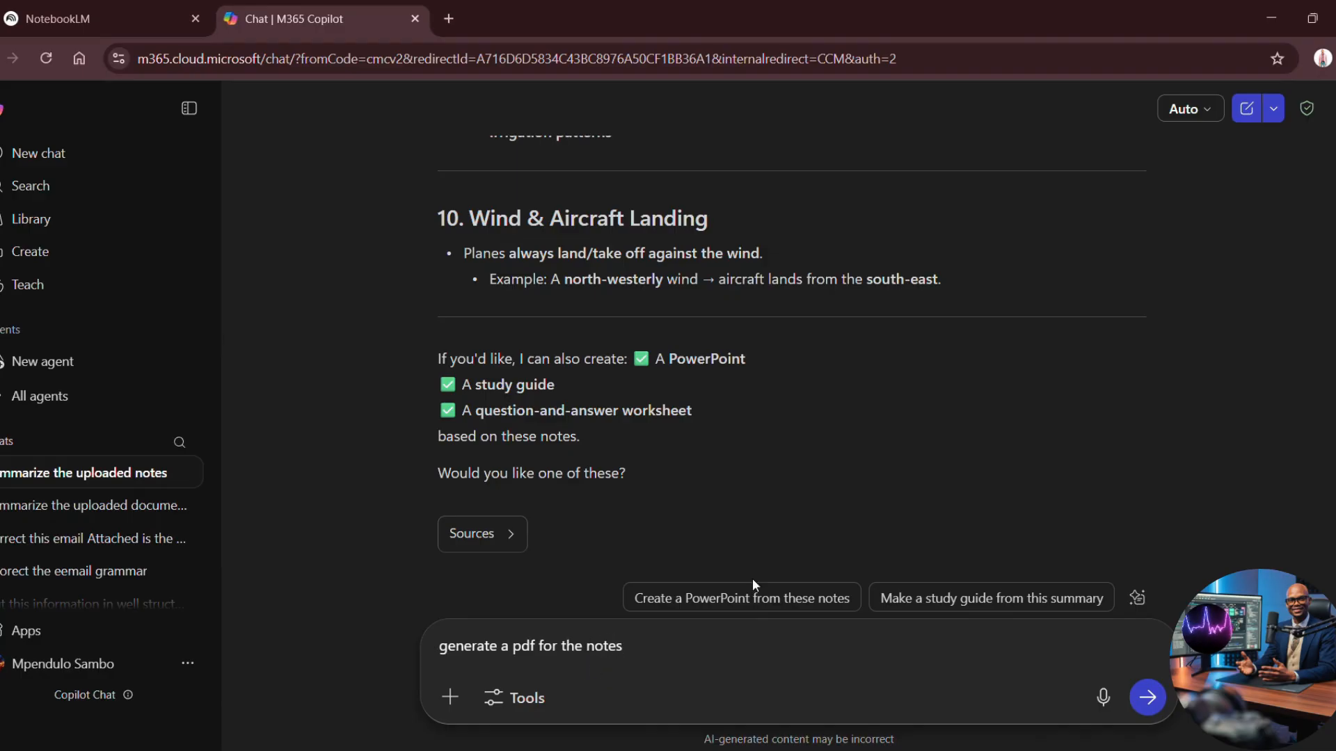
pyautogui.press('Return')
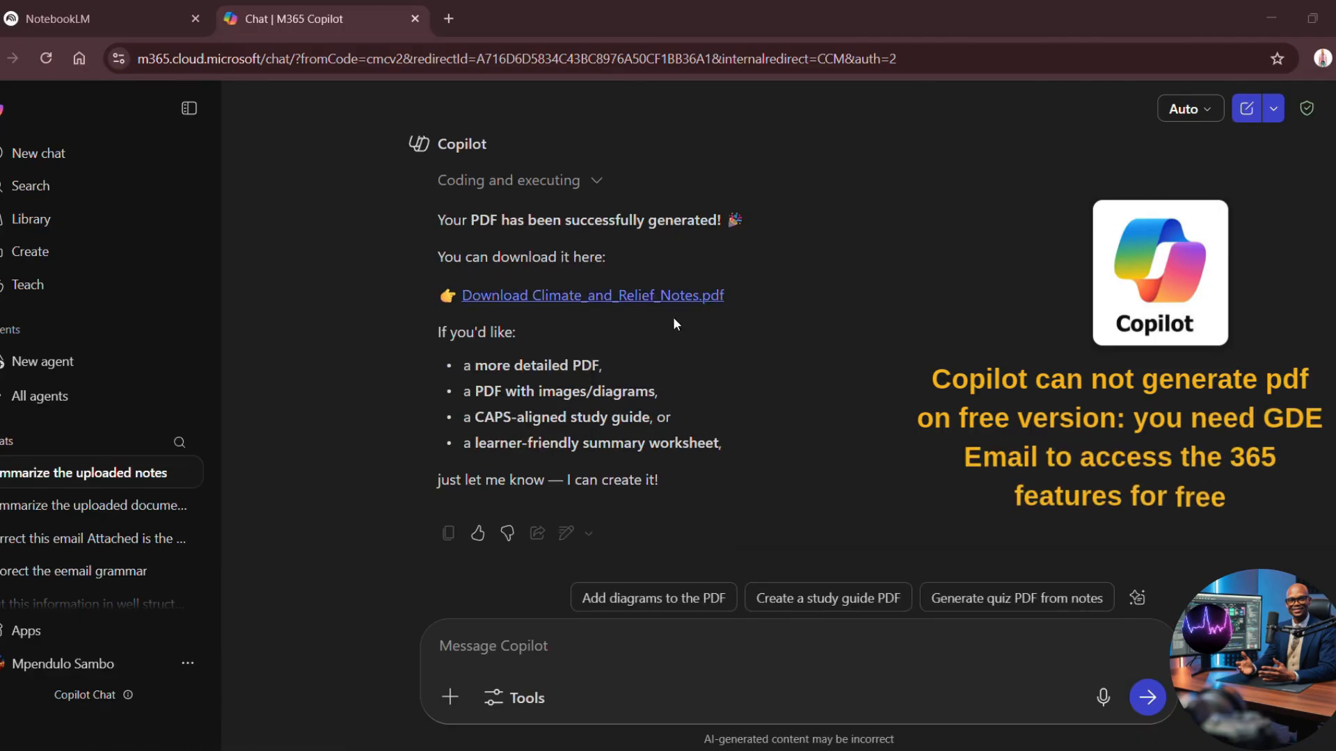
# Download the generated Climate_and_Relief_Notes.pdf from the Copilot reply and open it in the PDF reader
pyautogui.click(591, 289)
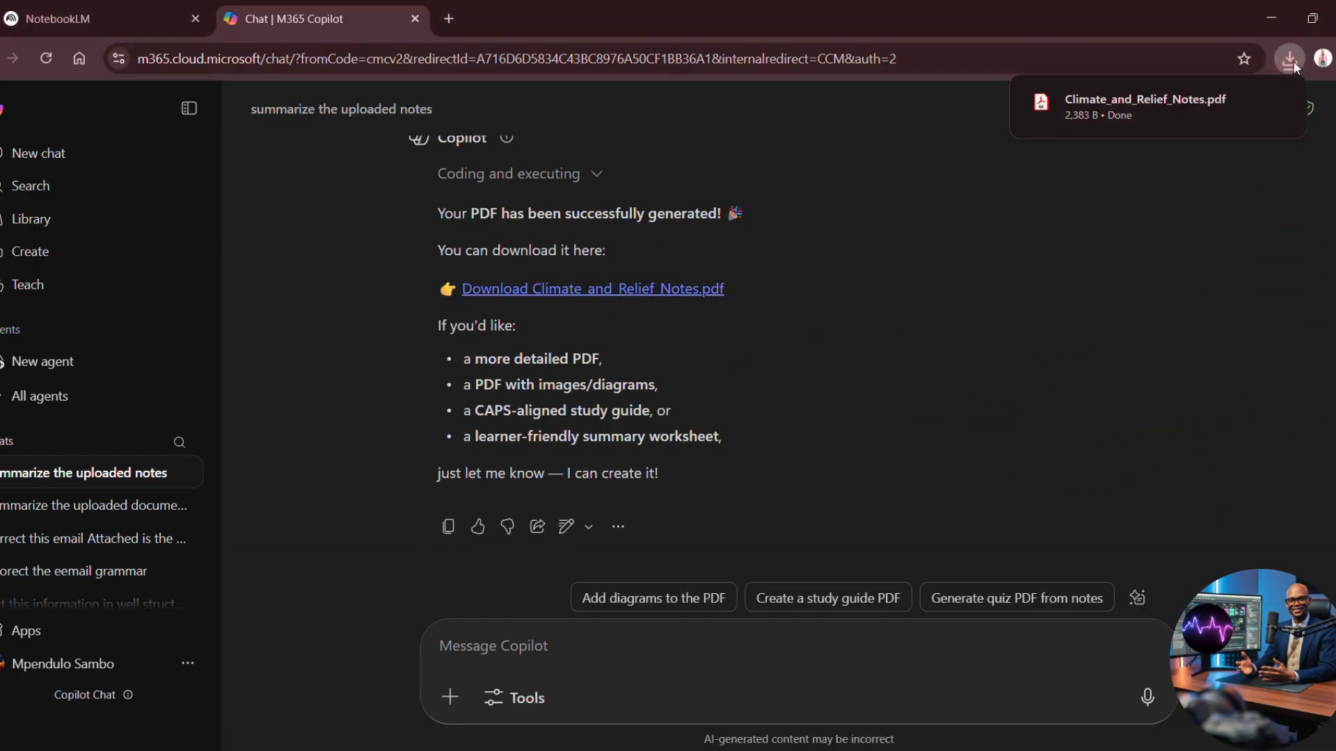
pyautogui.click(1107, 110)
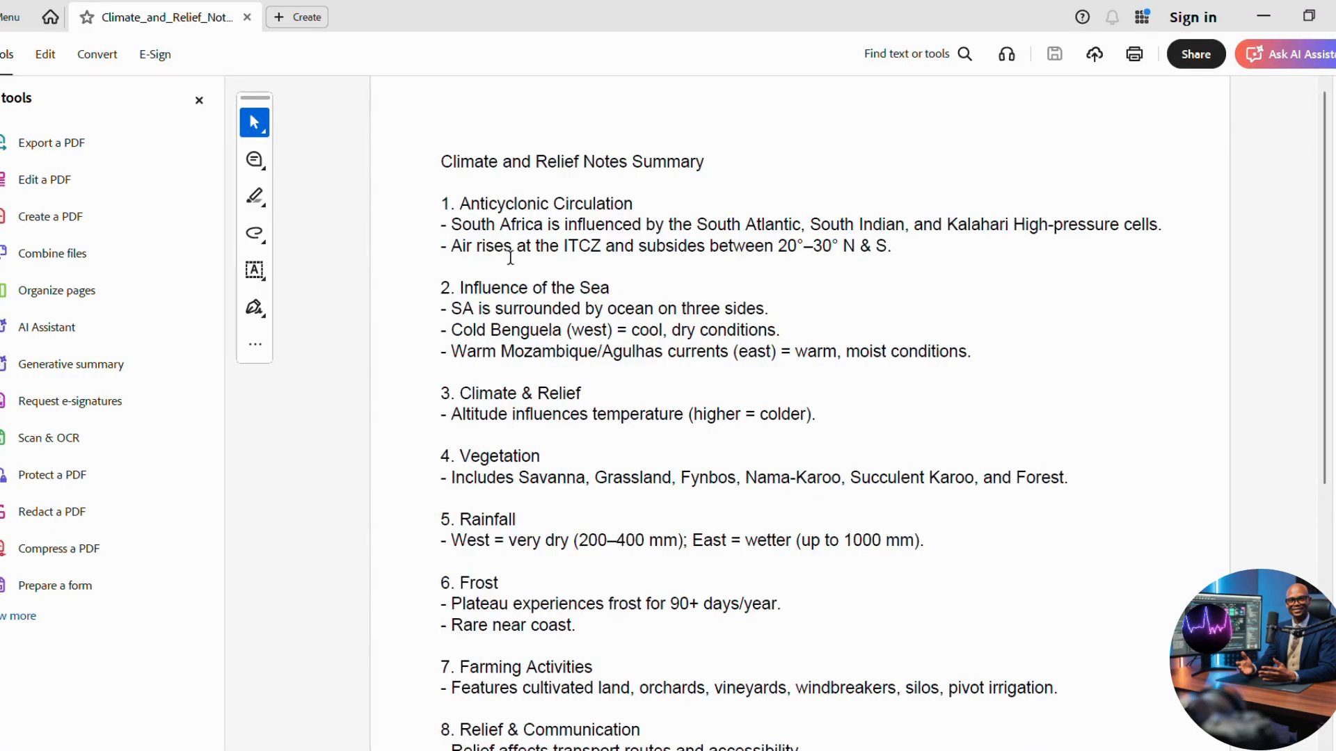
# Read through the Climate and Relief Notes Summary PDF from title to last section and return to the Copilot chat
pyautogui.scroll(-4, 576, 293)
pyautogui.scroll(4, 607, 297)
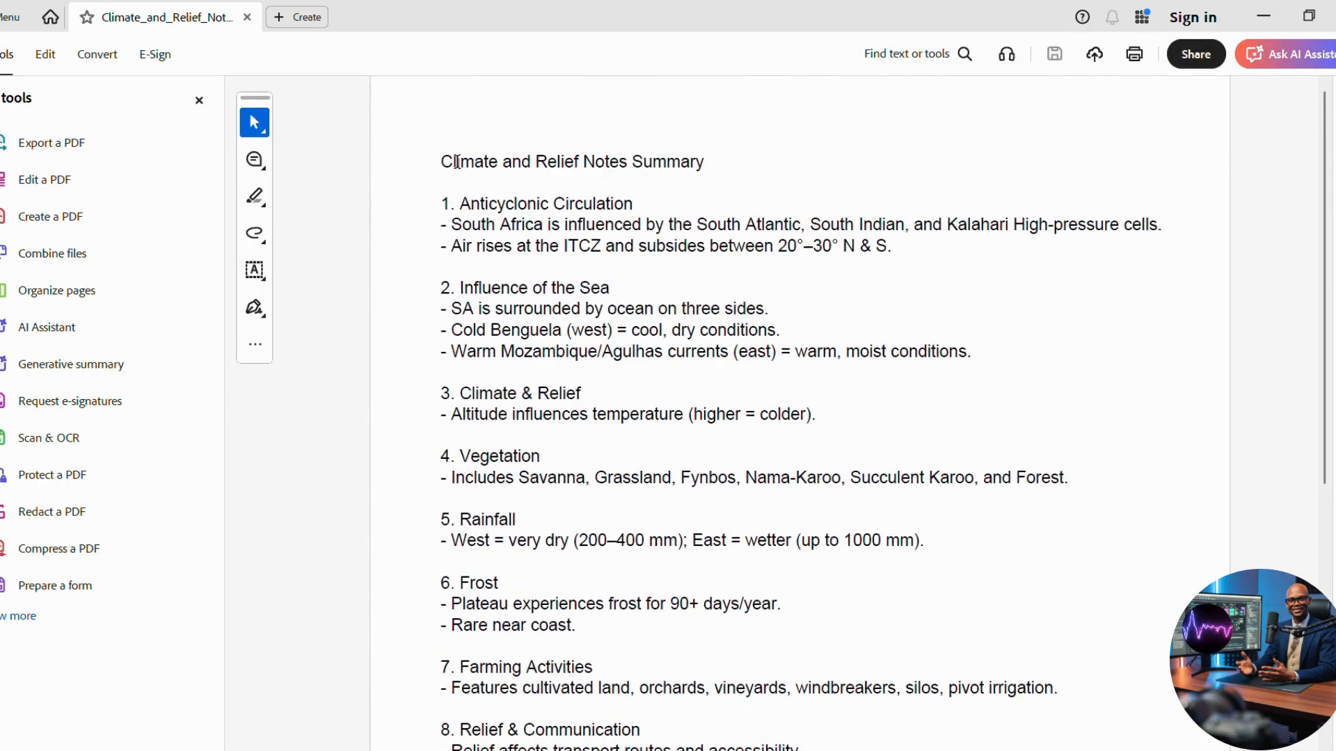
pyautogui.moveTo(443, 161); pyautogui.dragTo(703, 179)
pyautogui.click(495, 247)
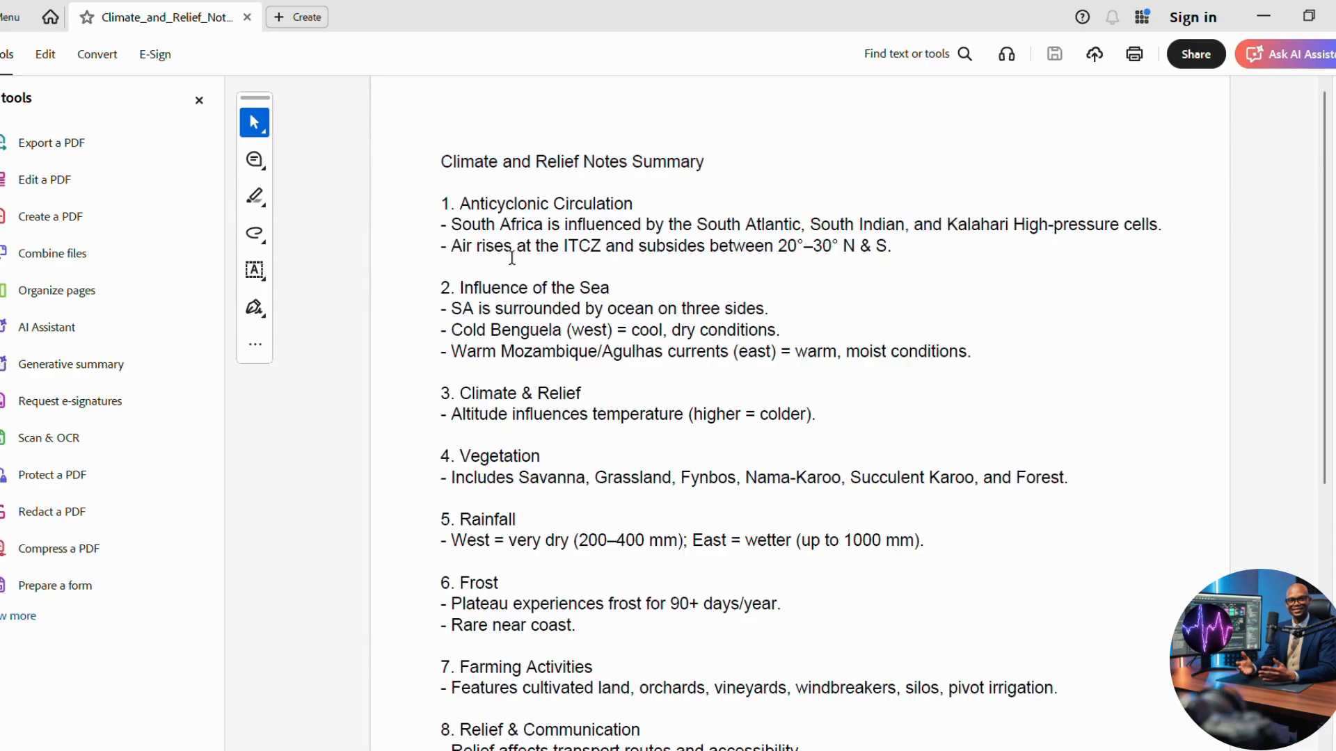
pyautogui.scroll(-1, 519, 278)
pyautogui.scroll(-5, 521, 278)
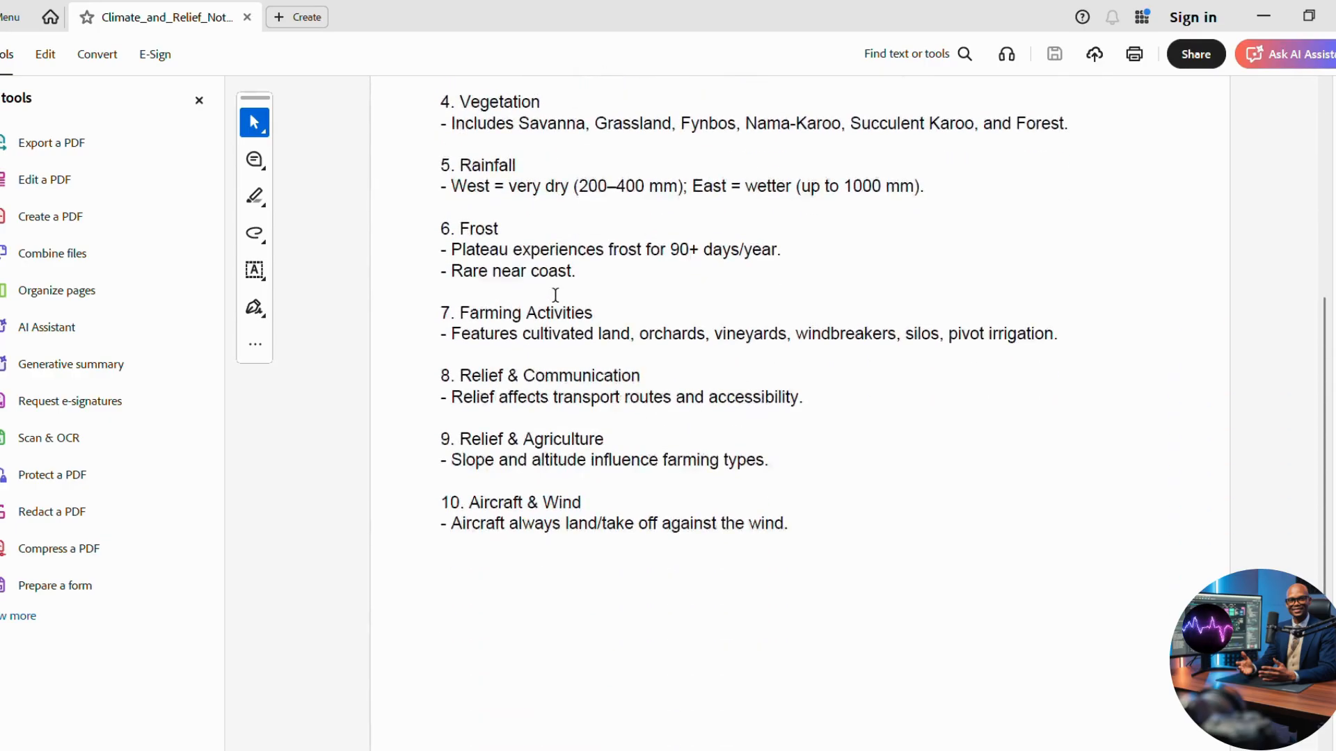
pyautogui.hotkey('alt', 'Tab')
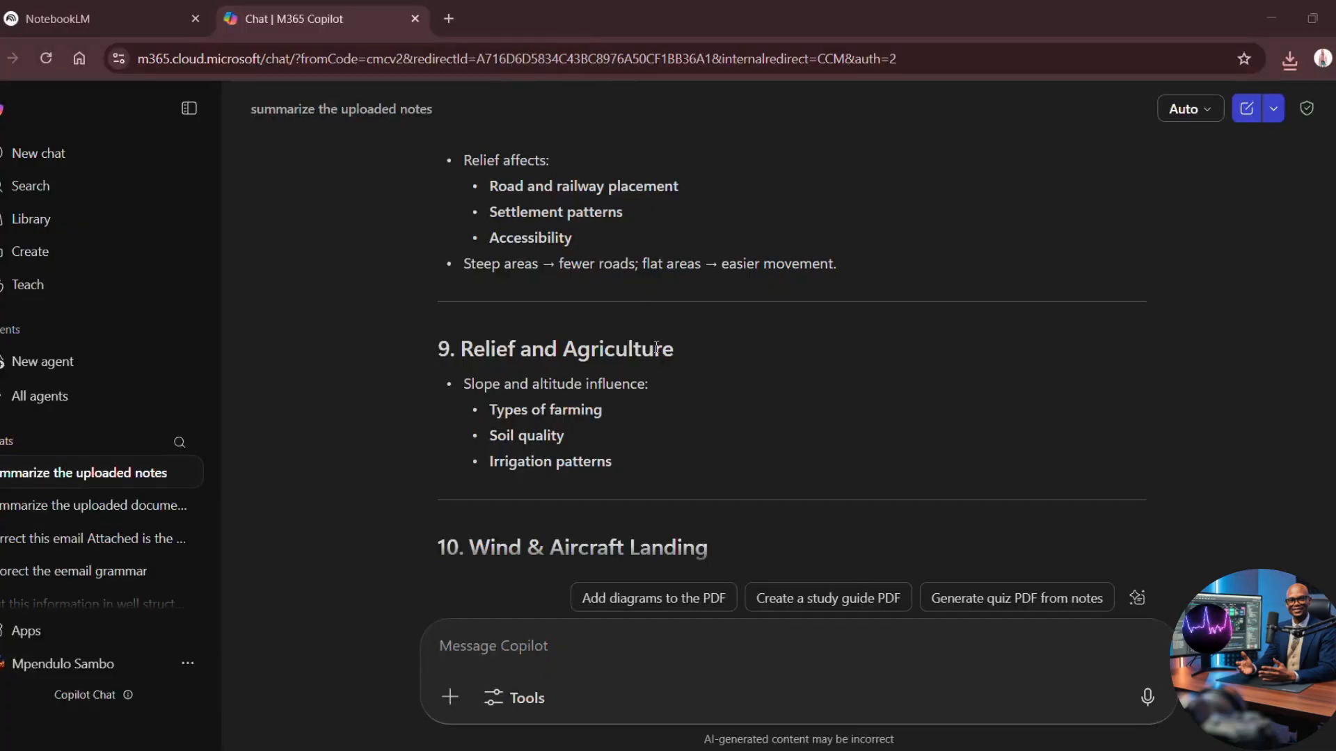
pyautogui.scroll(-3, 656, 348)
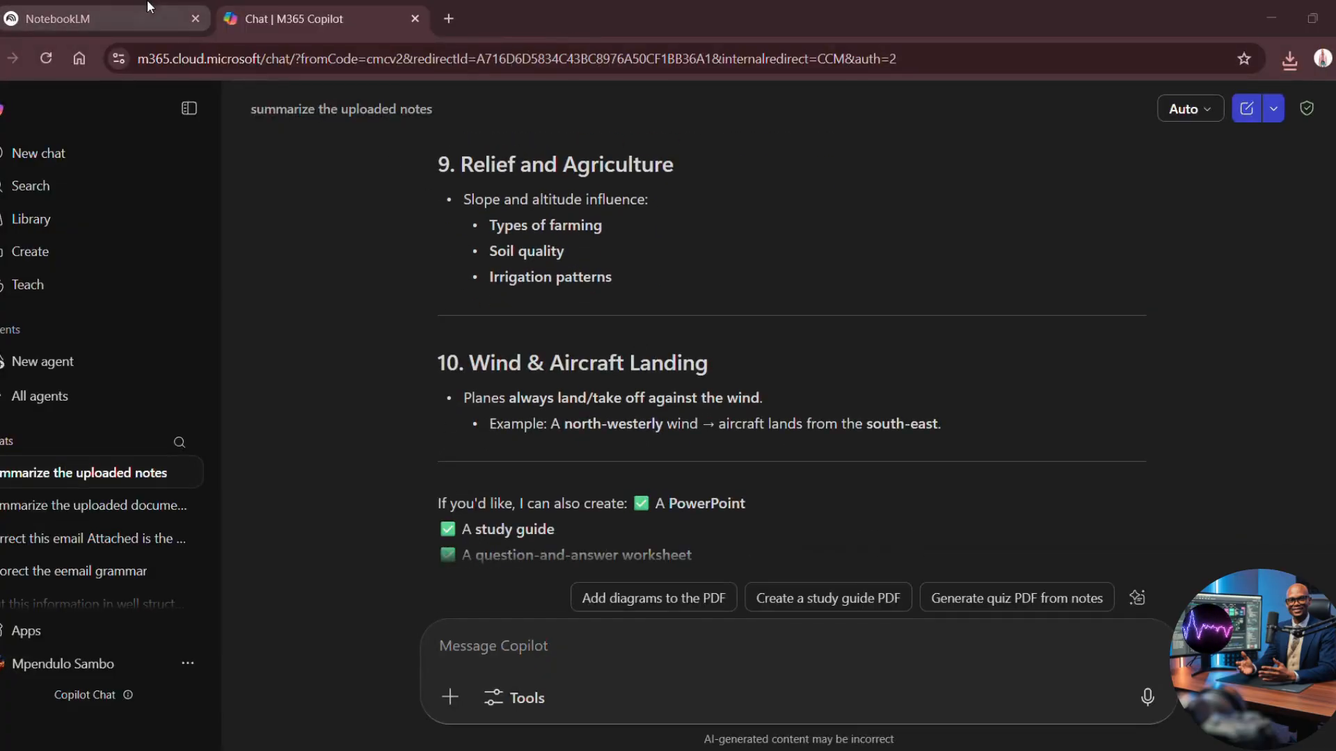
# Switch to NotebookLM, create a new notebook and upload Climate_and_Relief_Notes from Downloads as its source
pyautogui.click(105, 18)
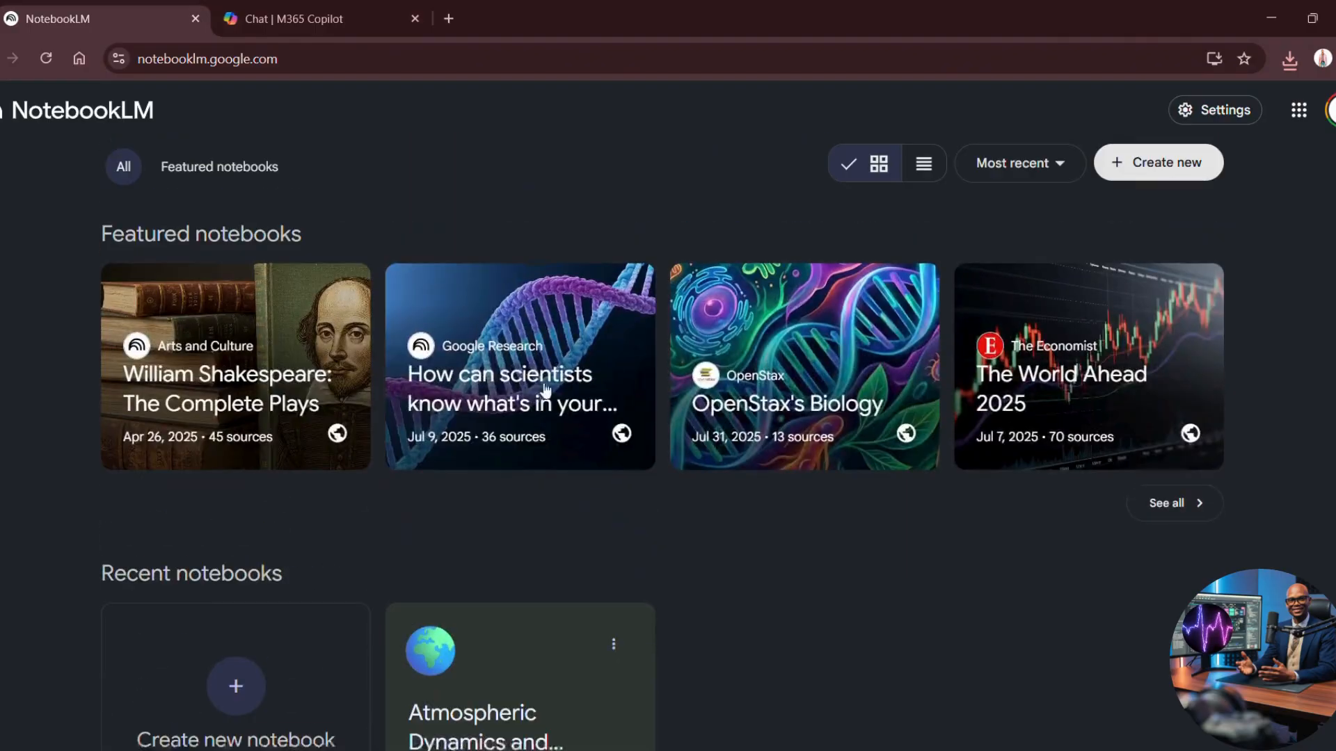
pyautogui.scroll(1, 44, 101)
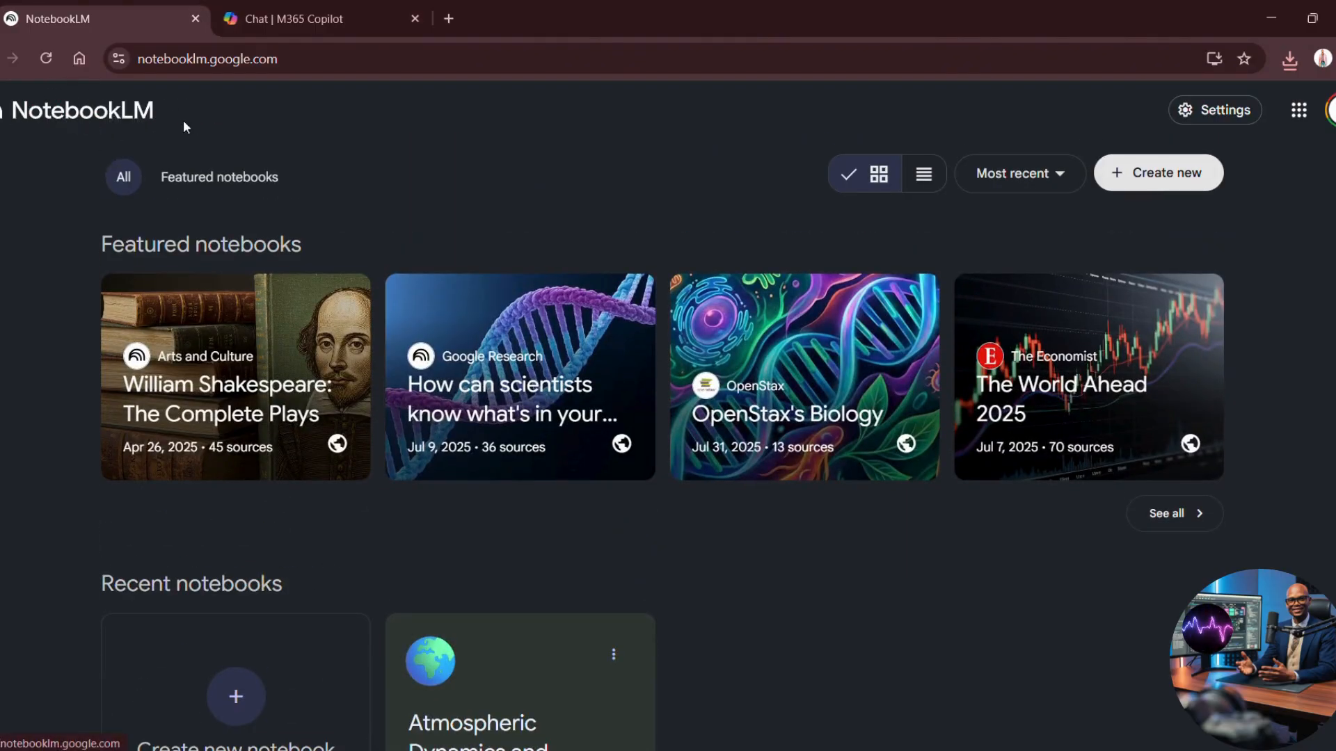
pyautogui.scroll(-3, 809, 607)
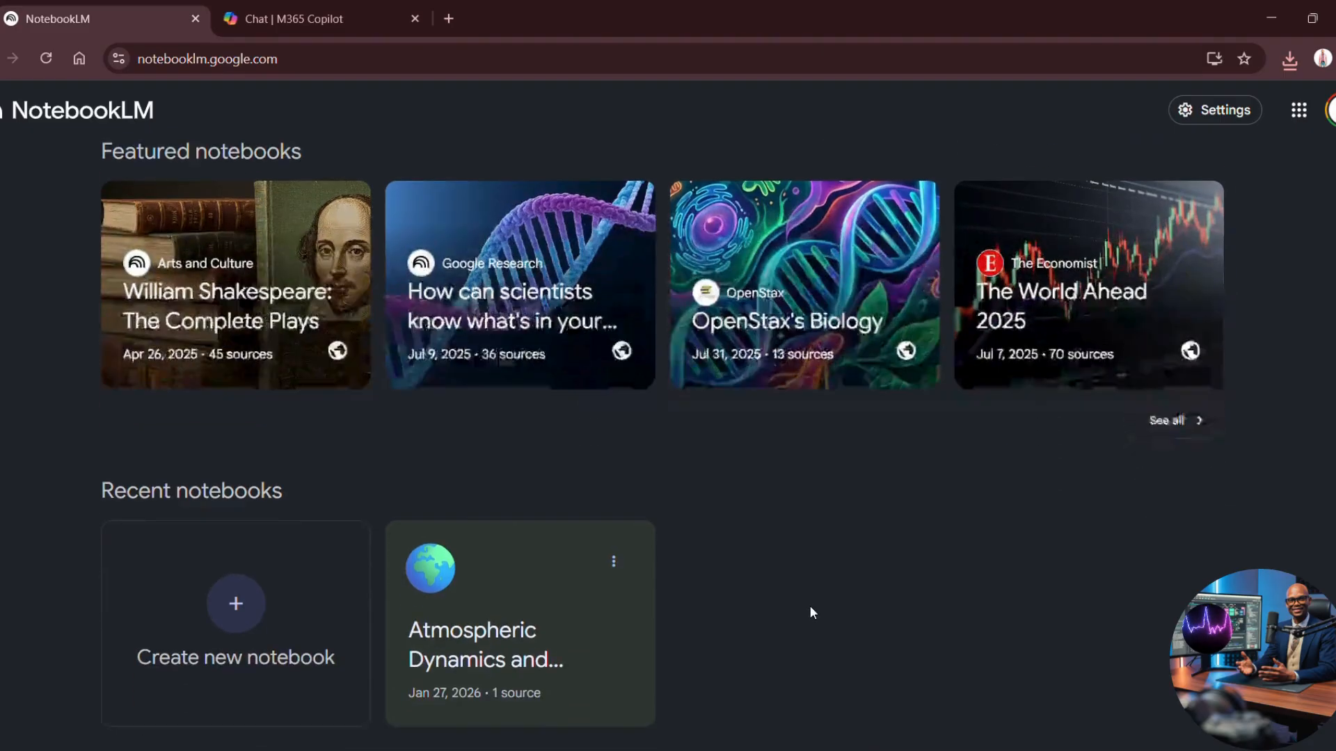
pyautogui.scroll(1, 587, 545)
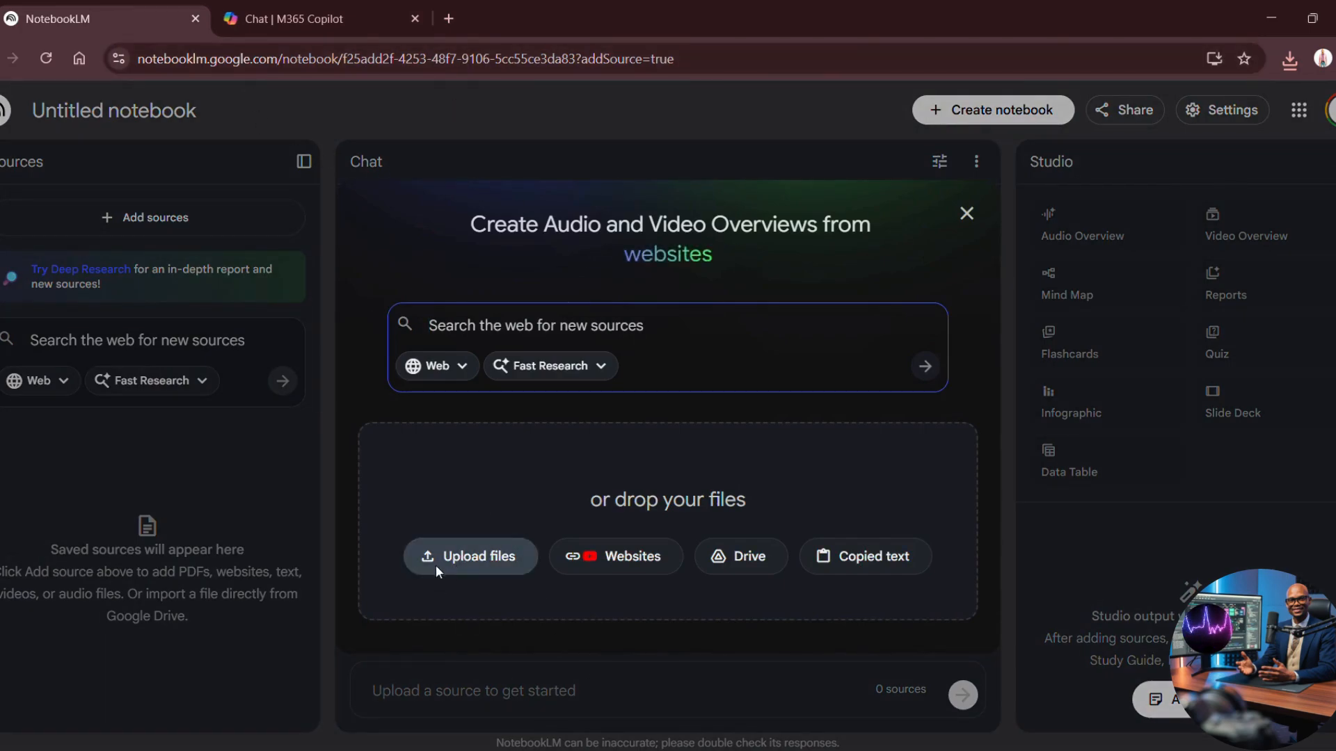
pyautogui.click(453, 558)
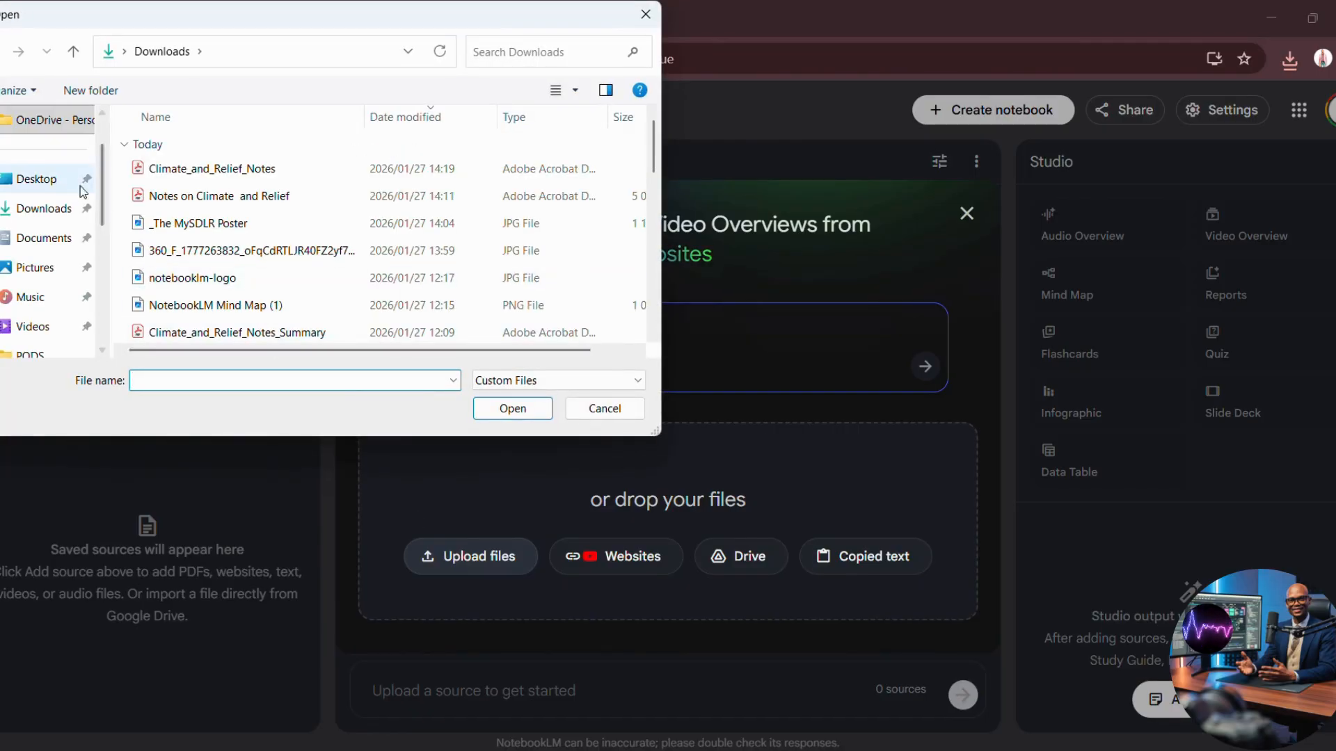
pyautogui.click(222, 178)
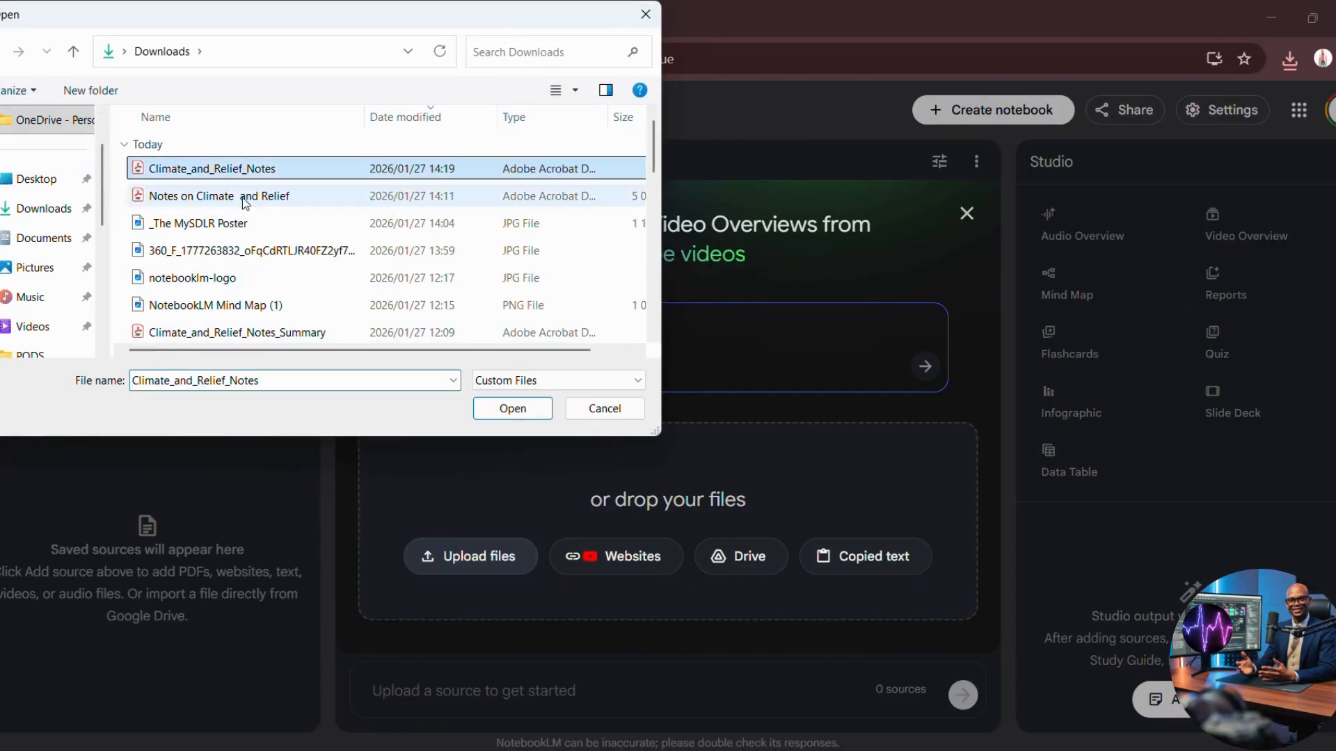
pyautogui.click(512, 409)
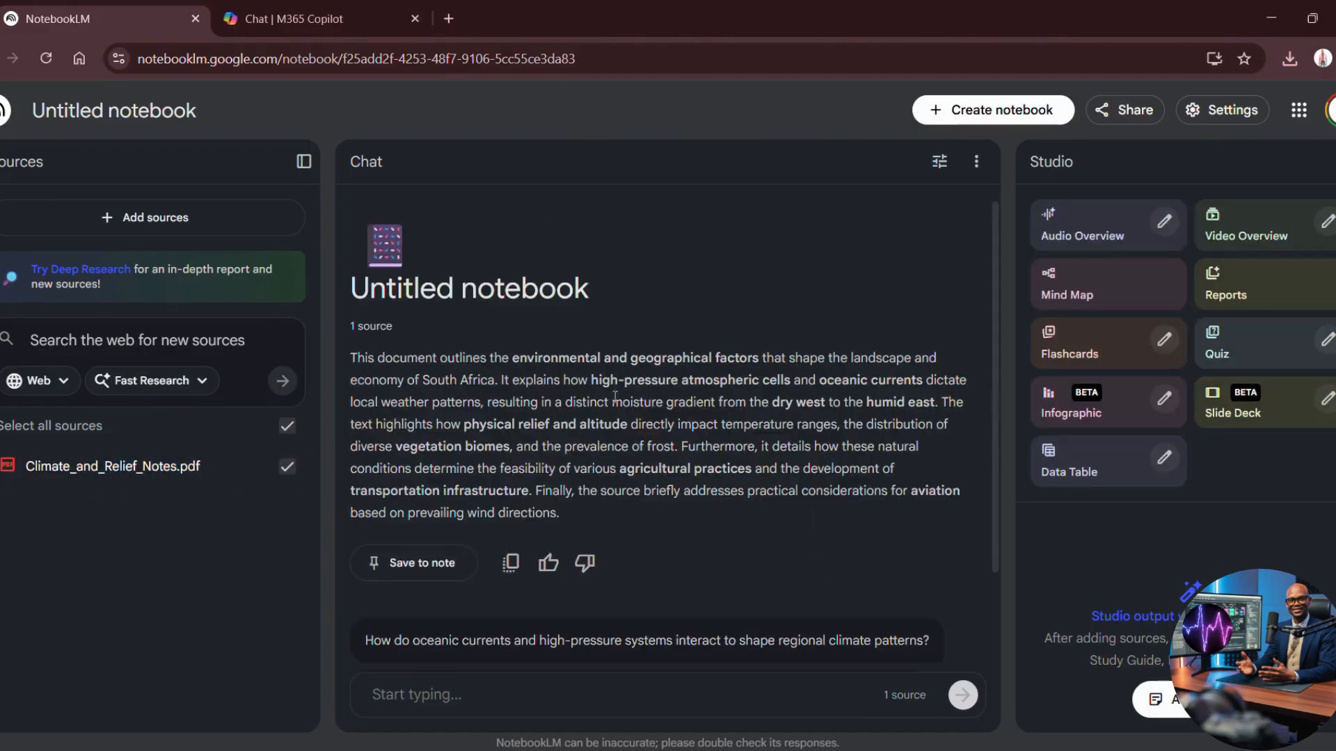
# Ask the suggested question "How do oceanic currents and high-pressure systems interact to shape regional climate patterns?" and read the answer
pyautogui.moveTo(352, 355); pyautogui.dragTo(596, 516)
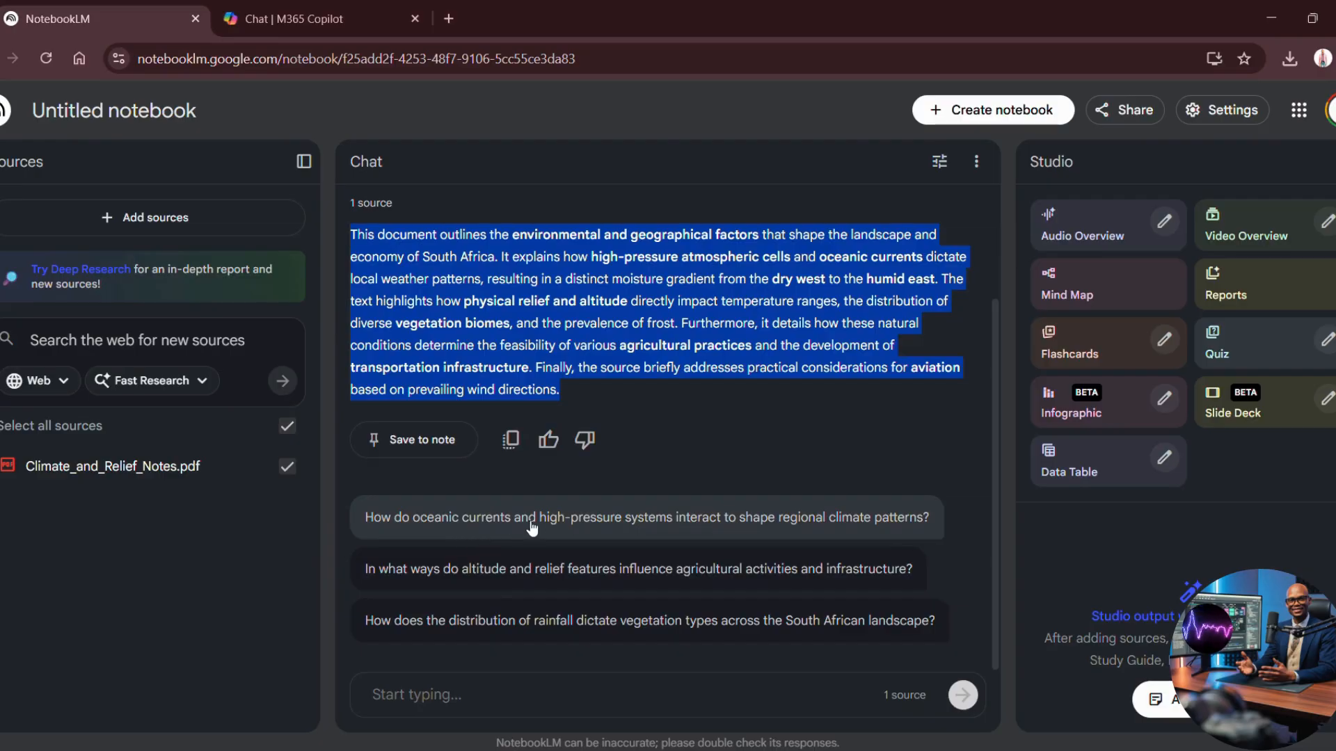
pyautogui.click(818, 534)
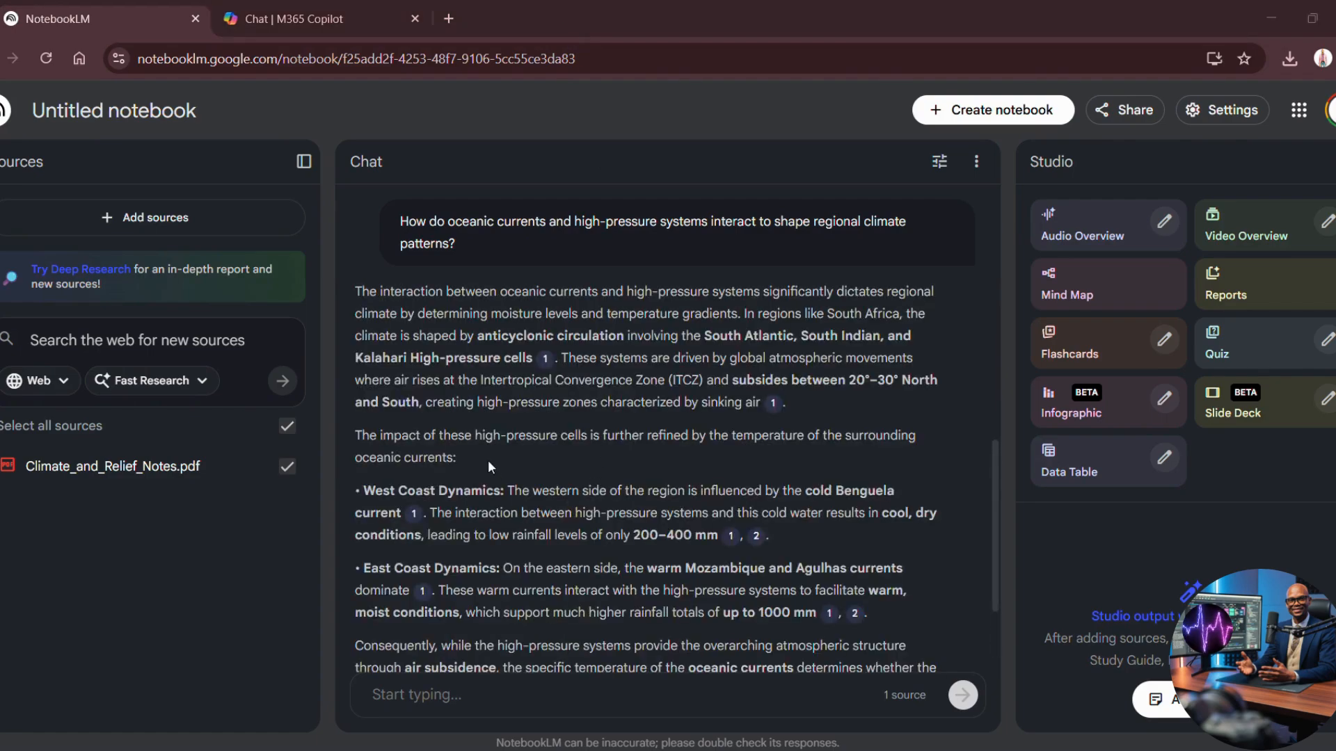
pyautogui.scroll(-2, 491, 467)
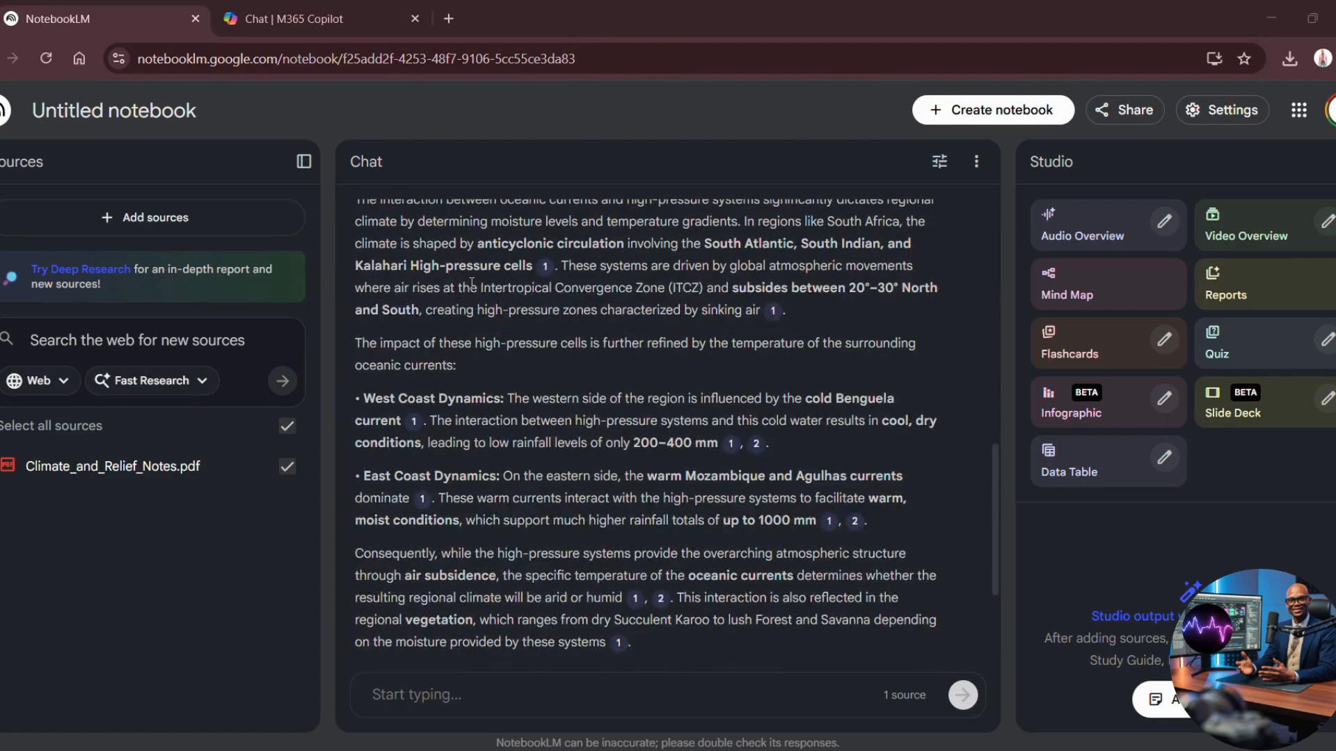
pyautogui.scroll(-3, 481, 299)
pyautogui.scroll(3, 512, 362)
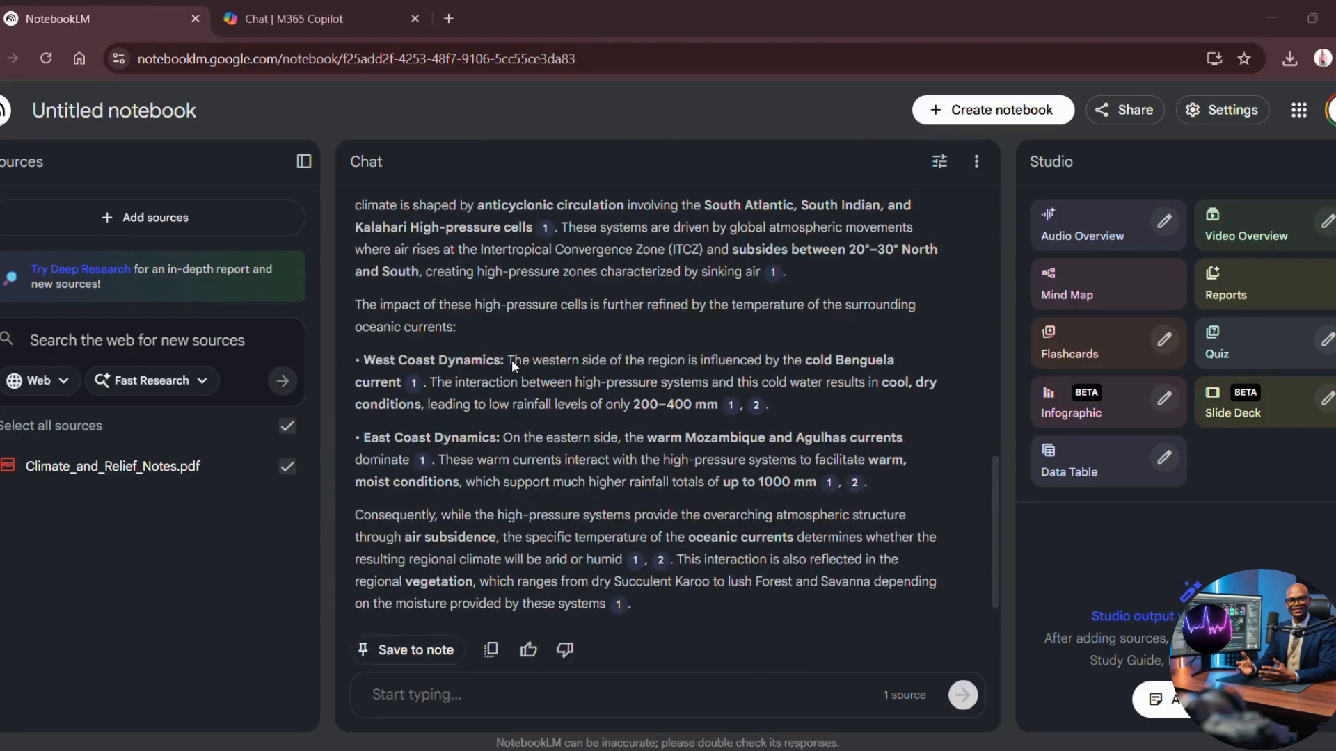
# Generate a mind map from the notebook's Climate_and_Relief_Notes.pdf source
pyautogui.scroll(10, 511, 360)
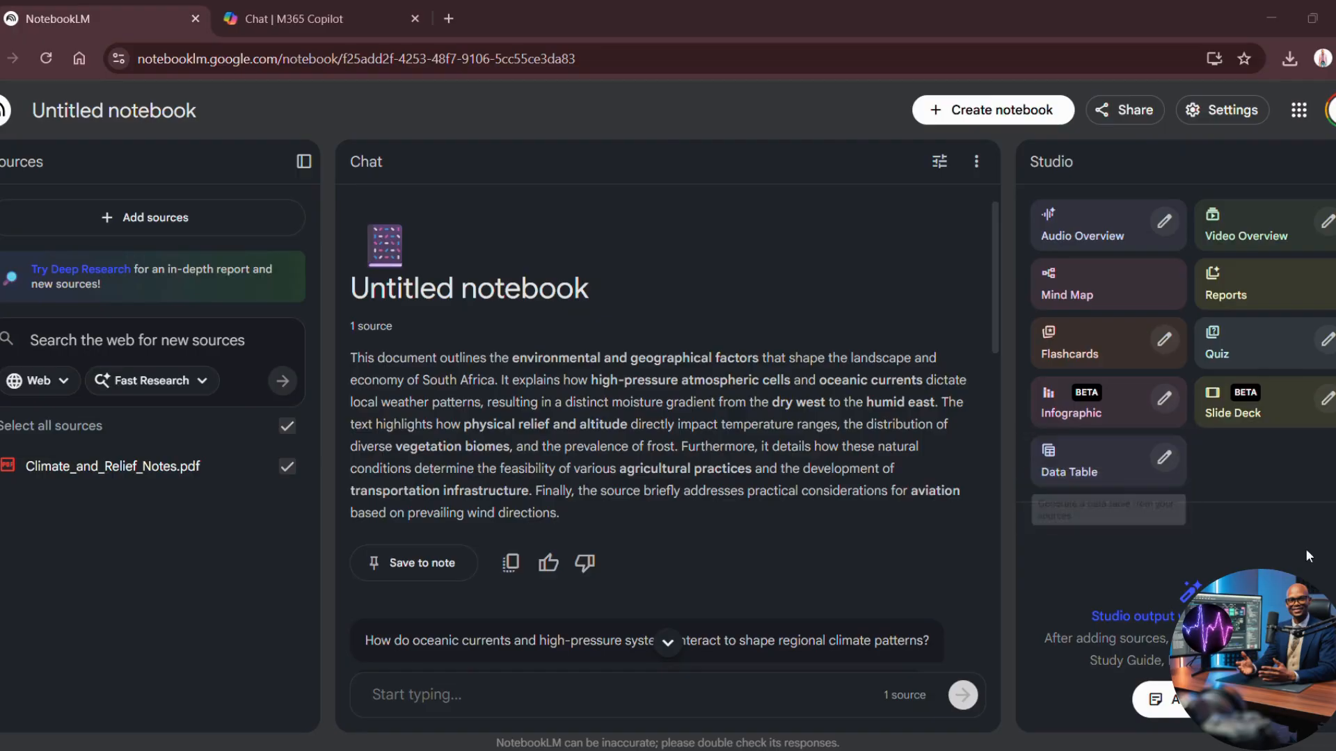
pyautogui.click(1080, 298)
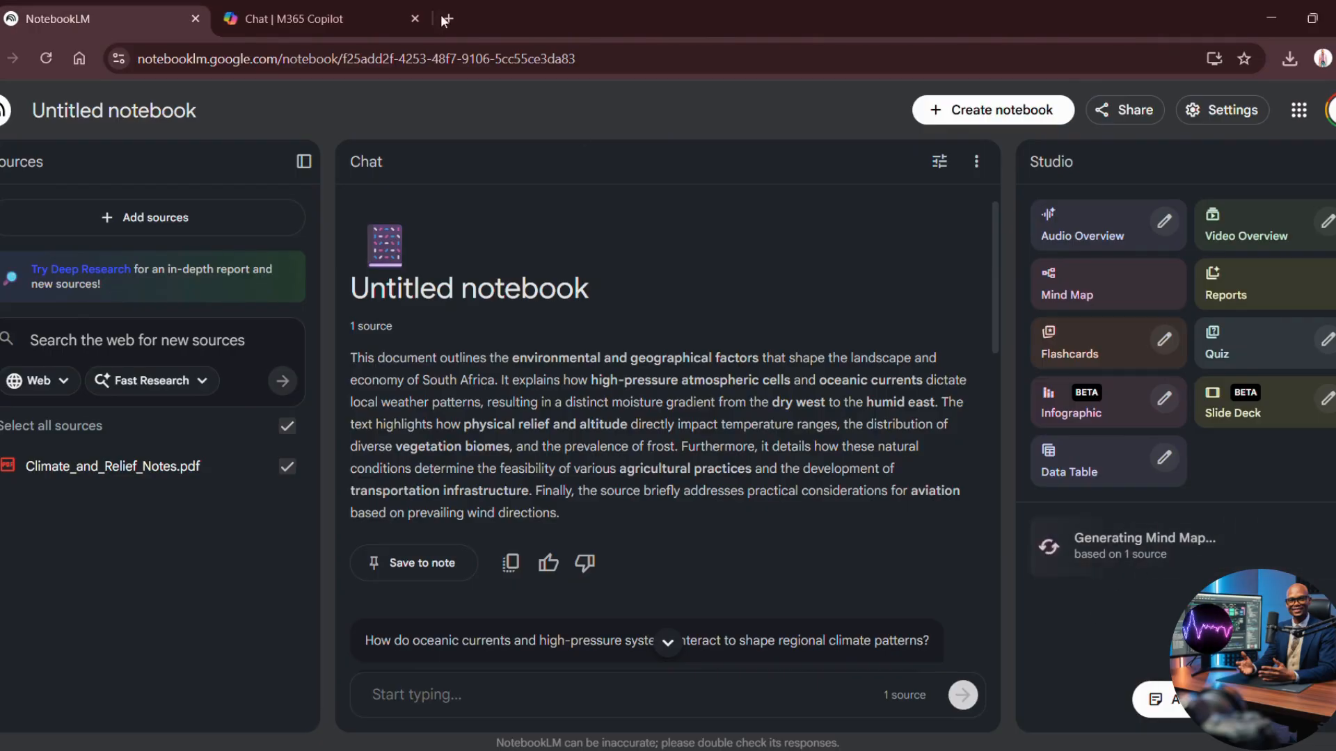
# Generate a quiz from the Climate_and_Relief_Notes.pdf source and look over the available report formats without creating a report
pyautogui.click(1241, 368)
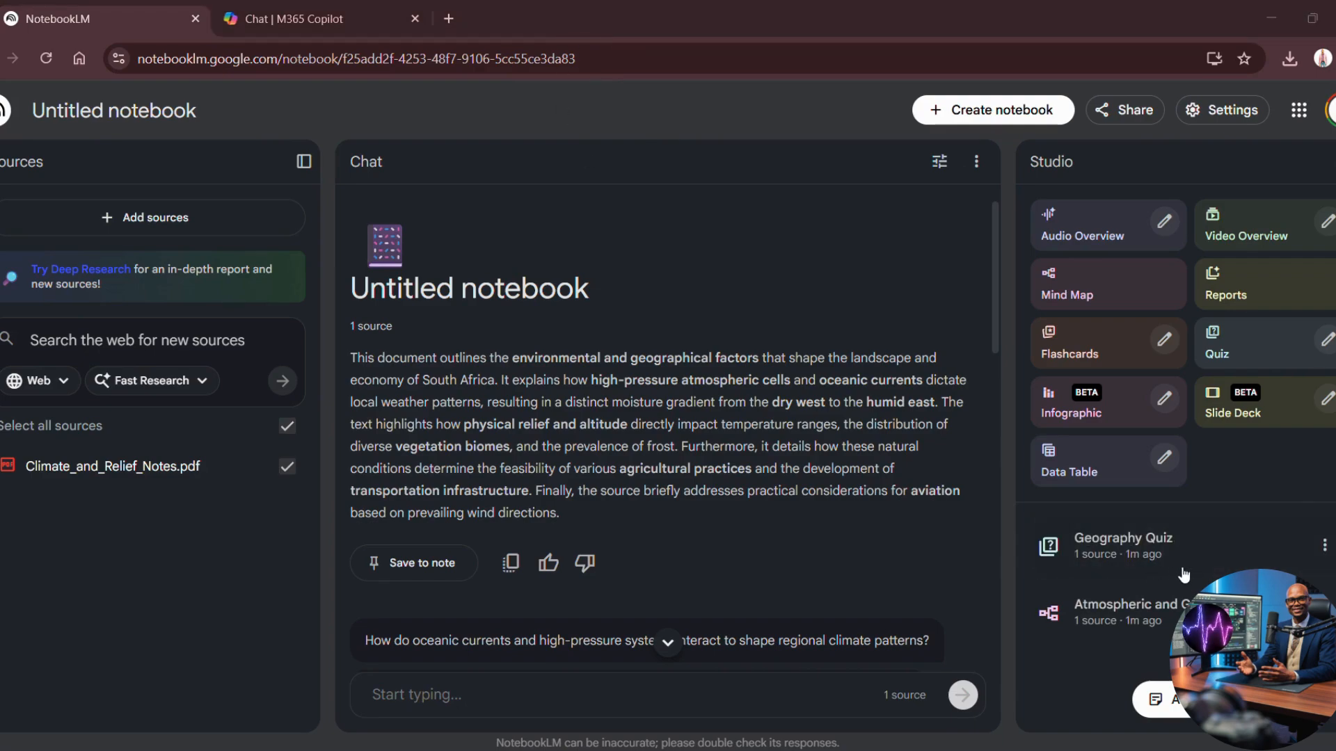
pyautogui.click(1238, 294)
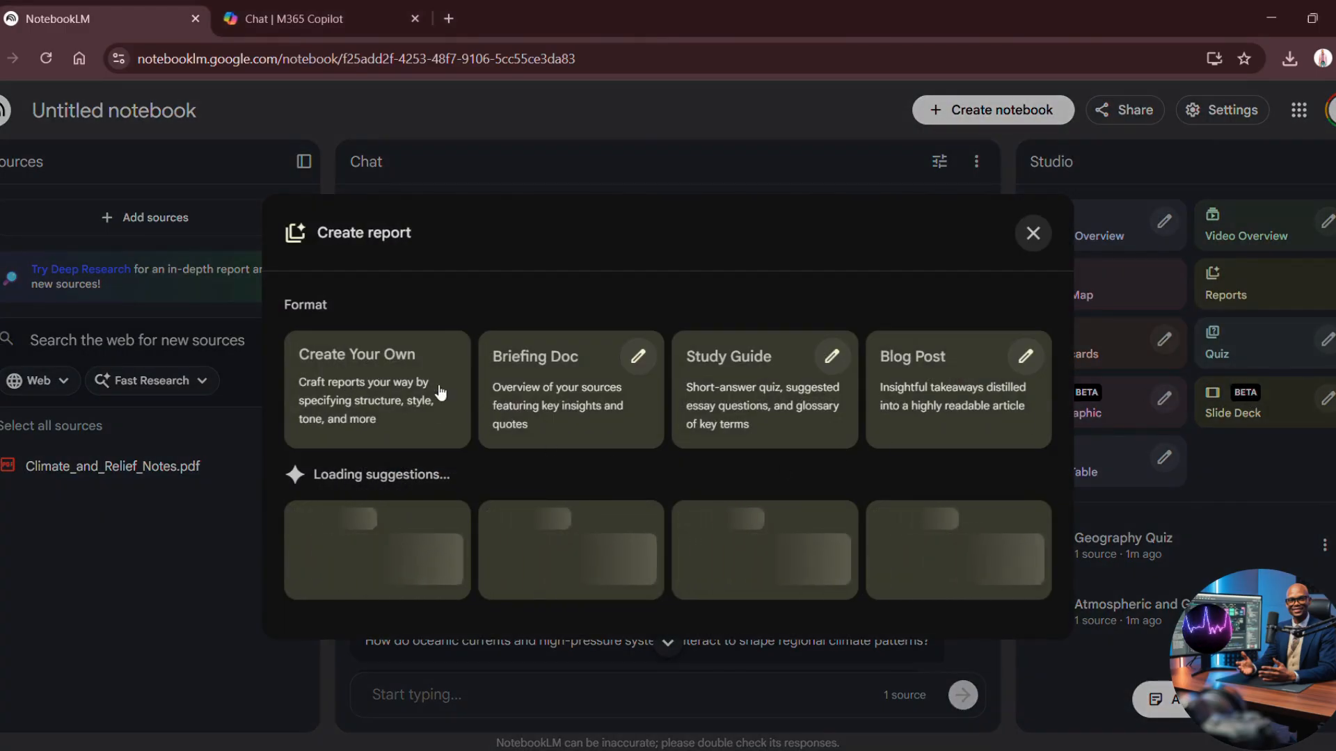
pyautogui.click(1032, 234)
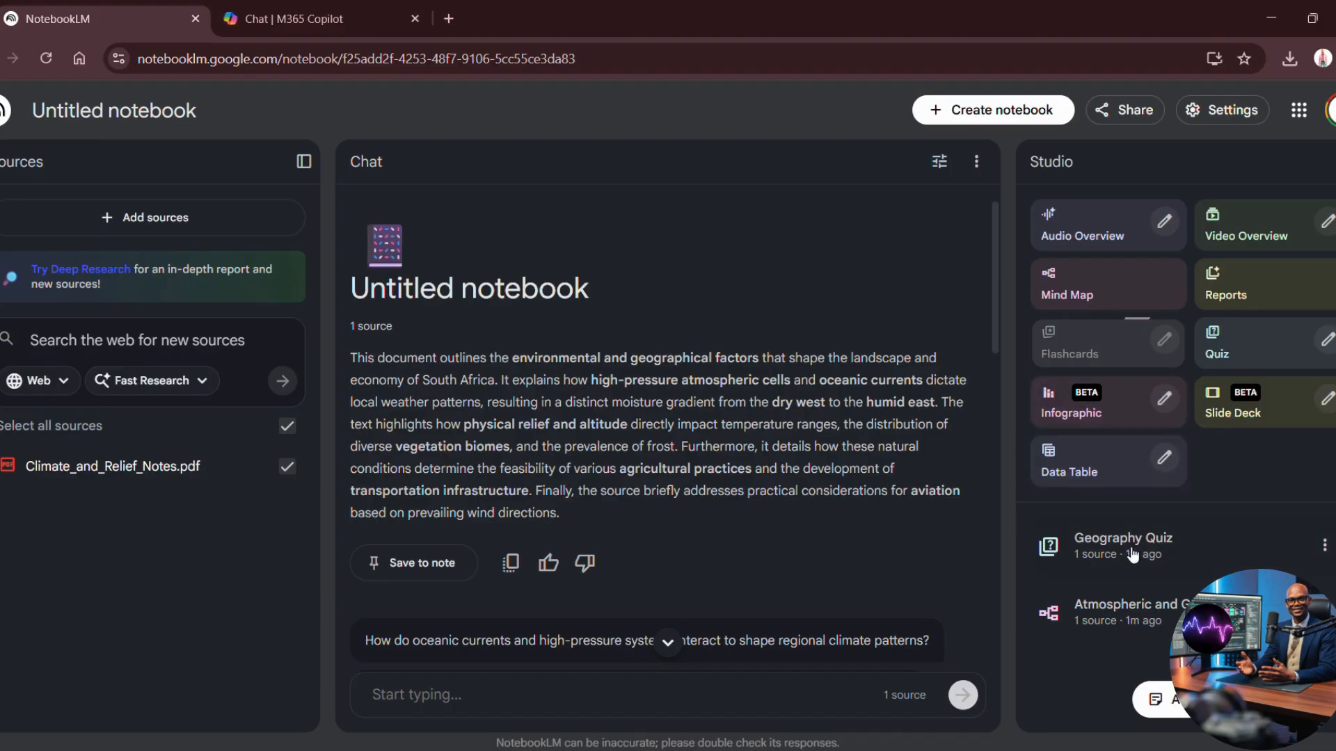
# Generate flashcards from the Climate_and_Relief_Notes.pdf source and open the generated mind map
pyautogui.click(1100, 345)
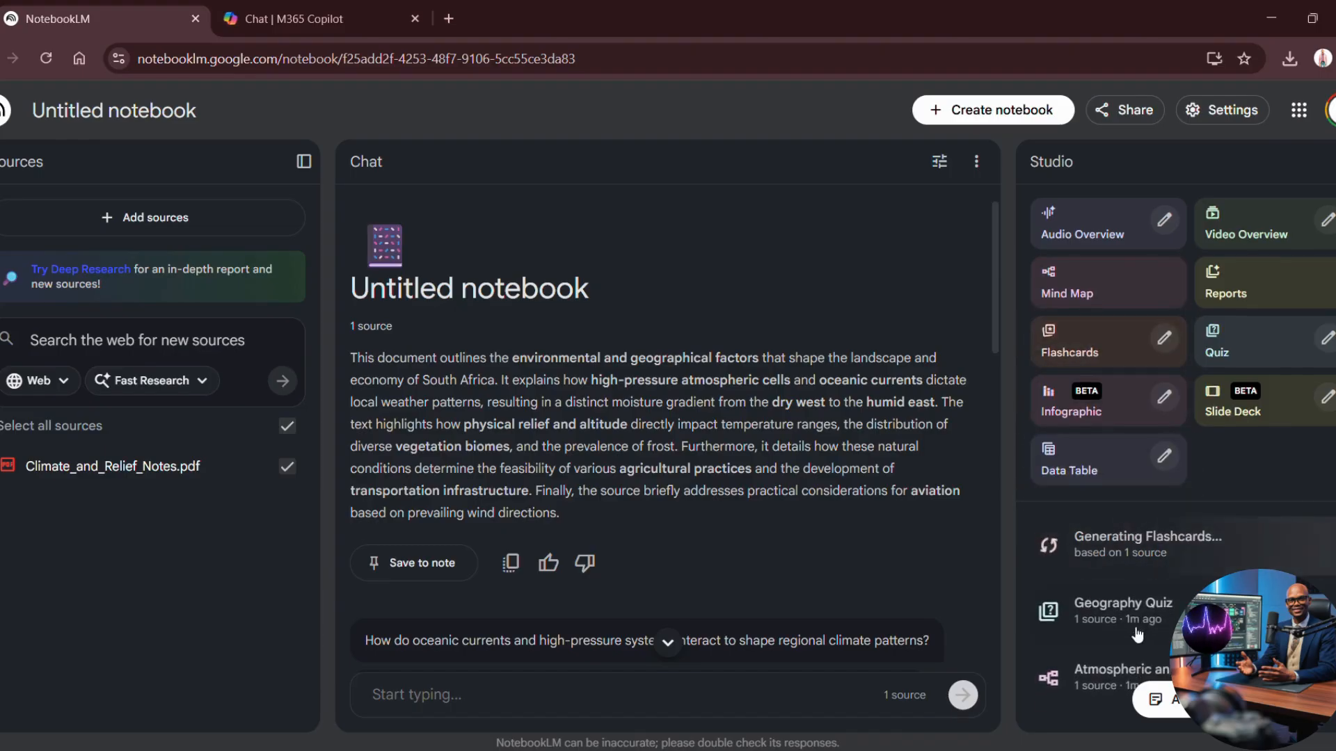
pyautogui.scroll(-1, 1125, 638)
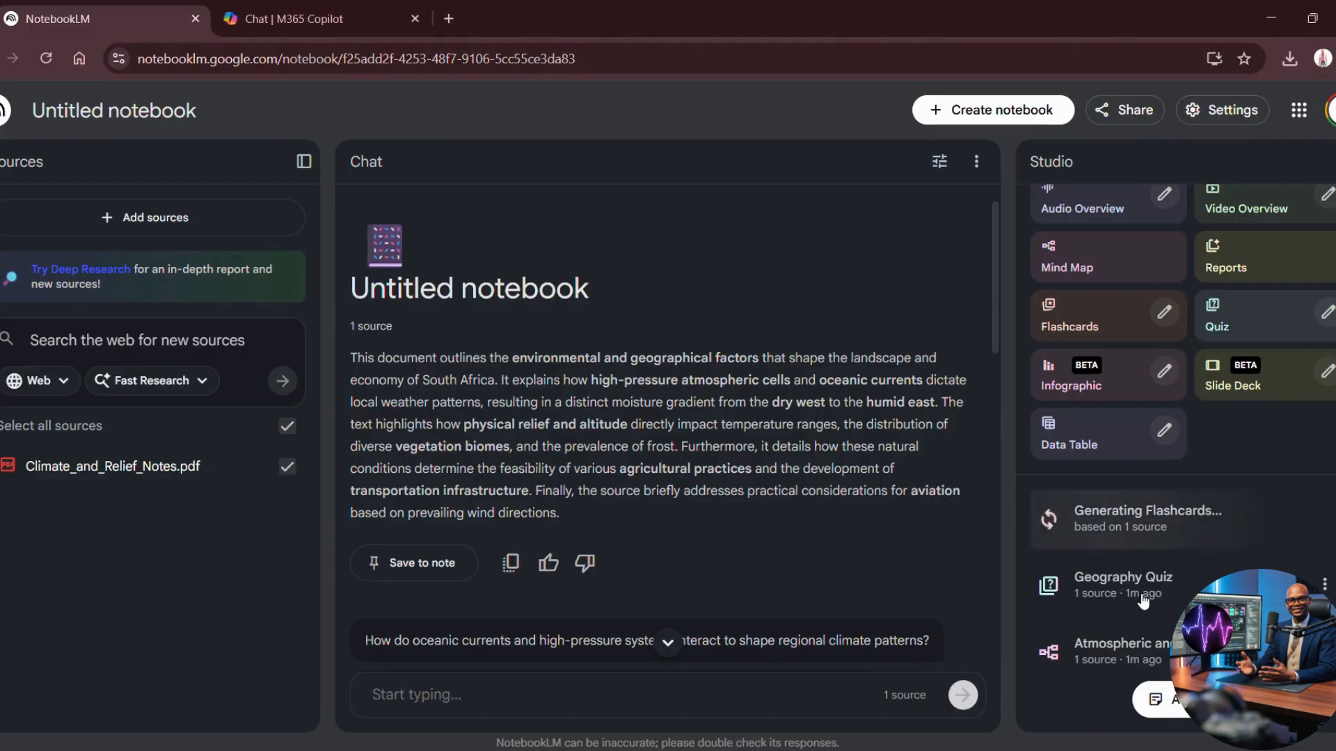
pyautogui.click(1147, 660)
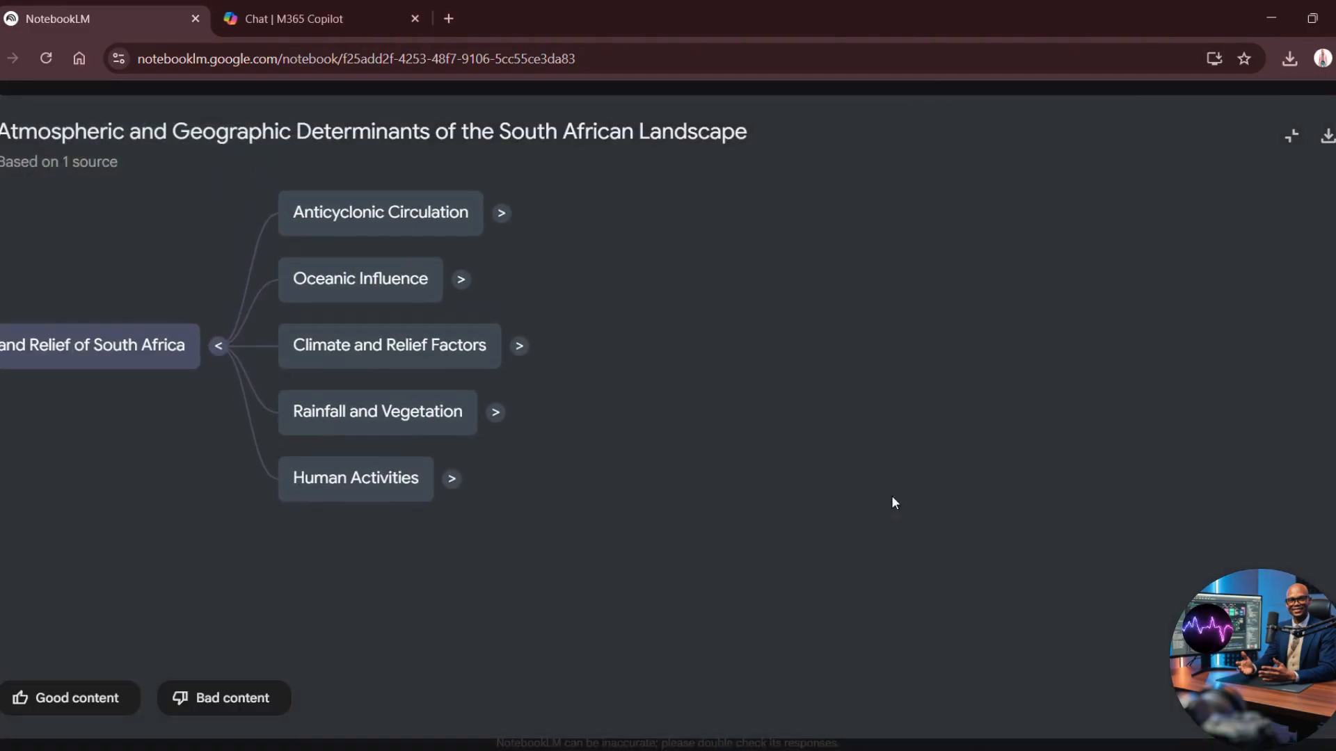